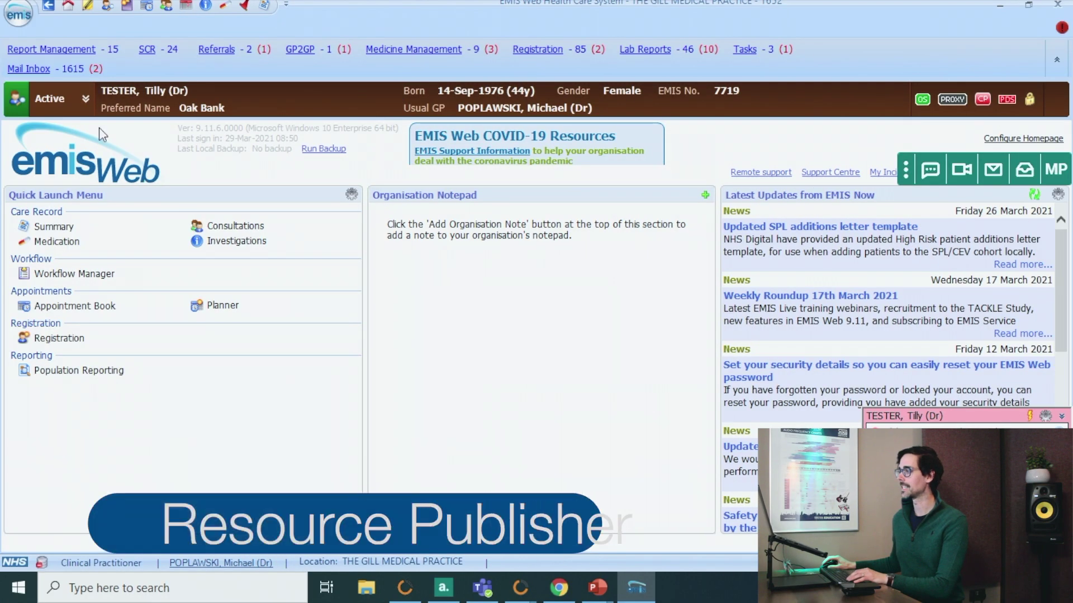
- Open the Resource Publisher module from the EMIS menu's Configuration section
left_click(18, 18)
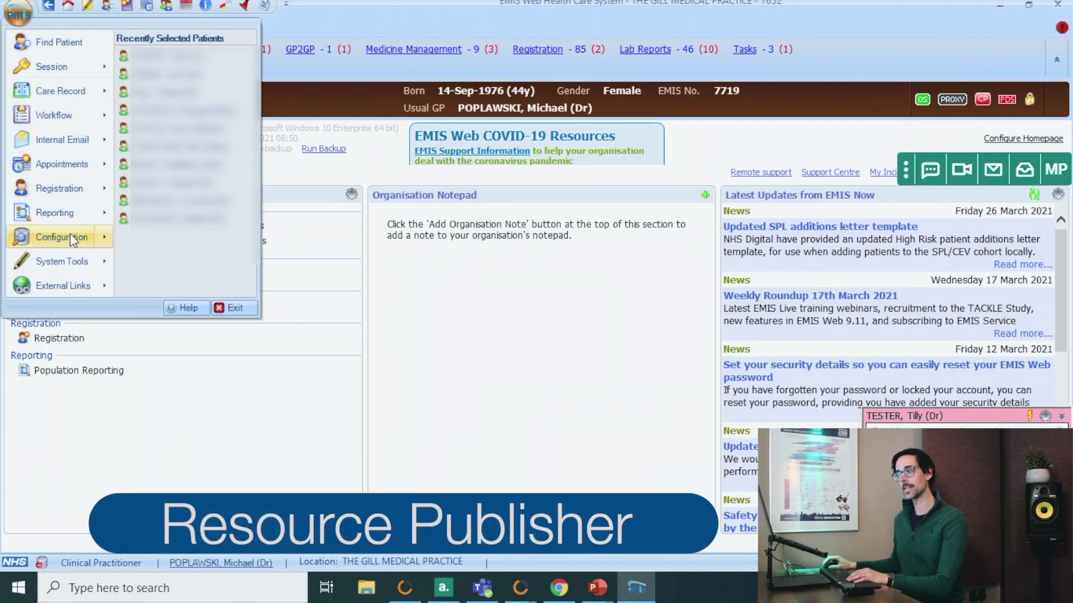
mouse_move(69, 233)
left_click(323, 155)
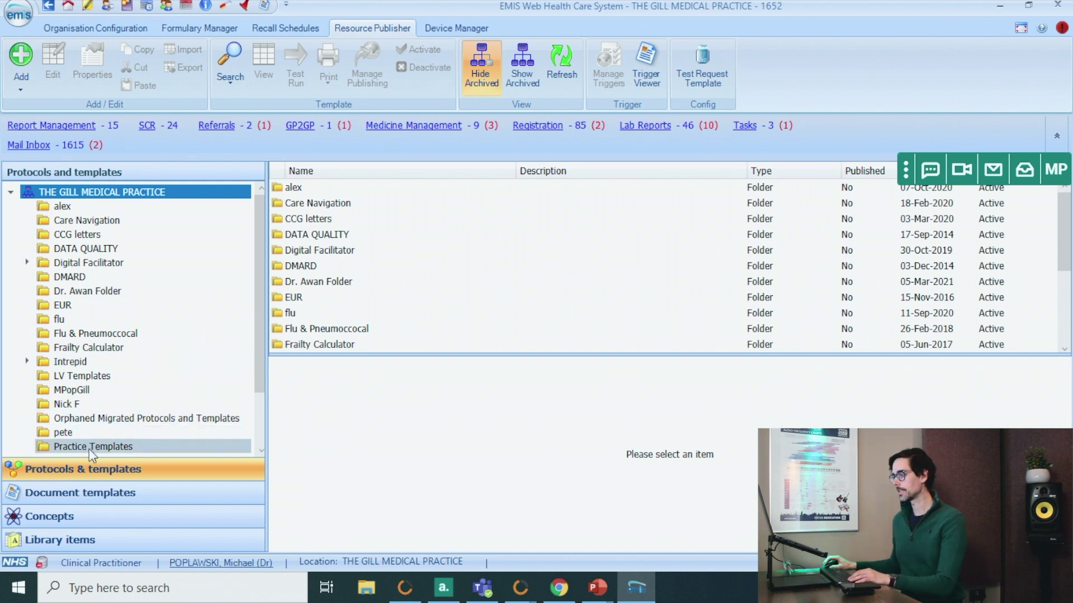
- Create a new folder named GPOTM under THE GILL MEDICAL PRACTICE
right_click(93, 195)
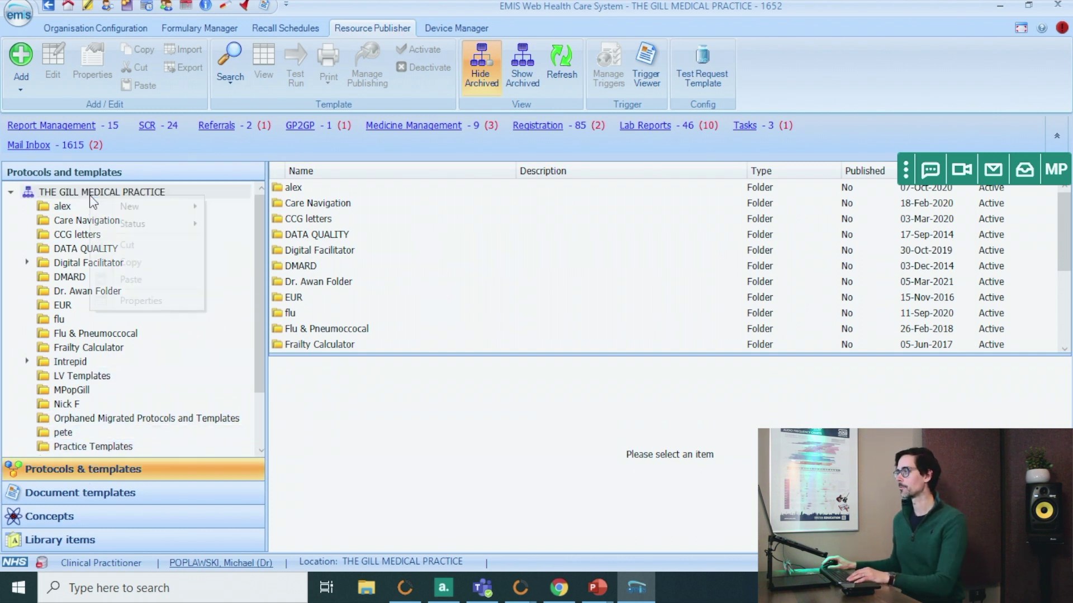
mouse_move(124, 206)
left_click(220, 205)
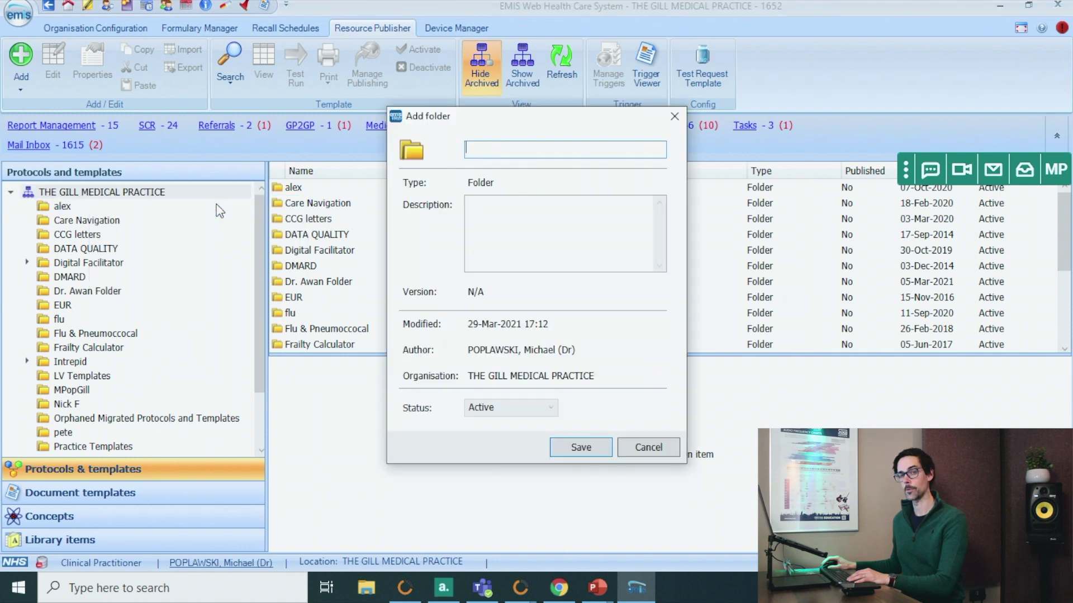
type("GPOTM")
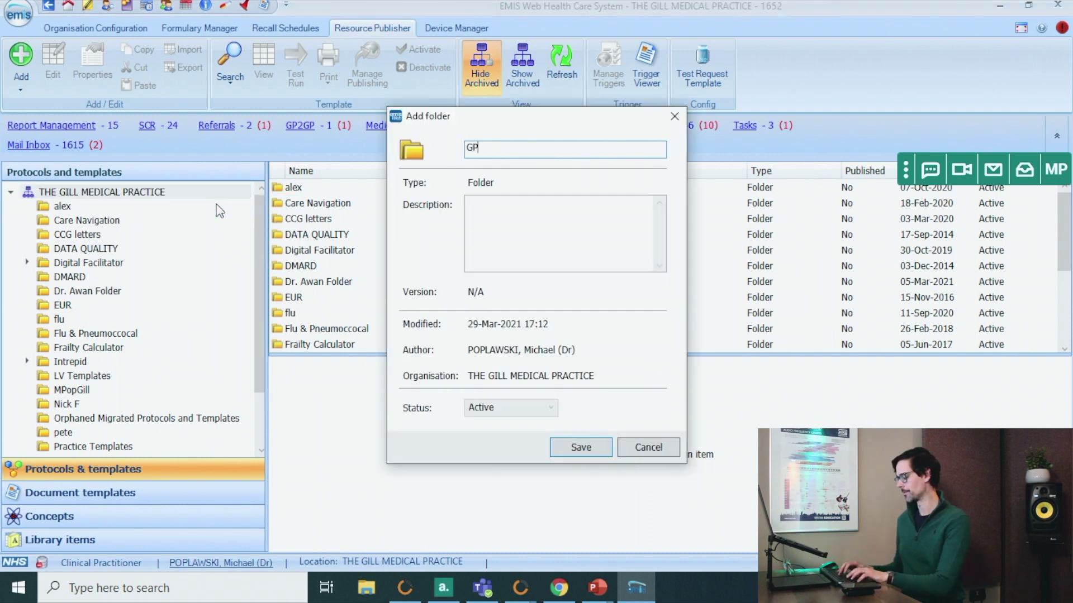
key("Return")
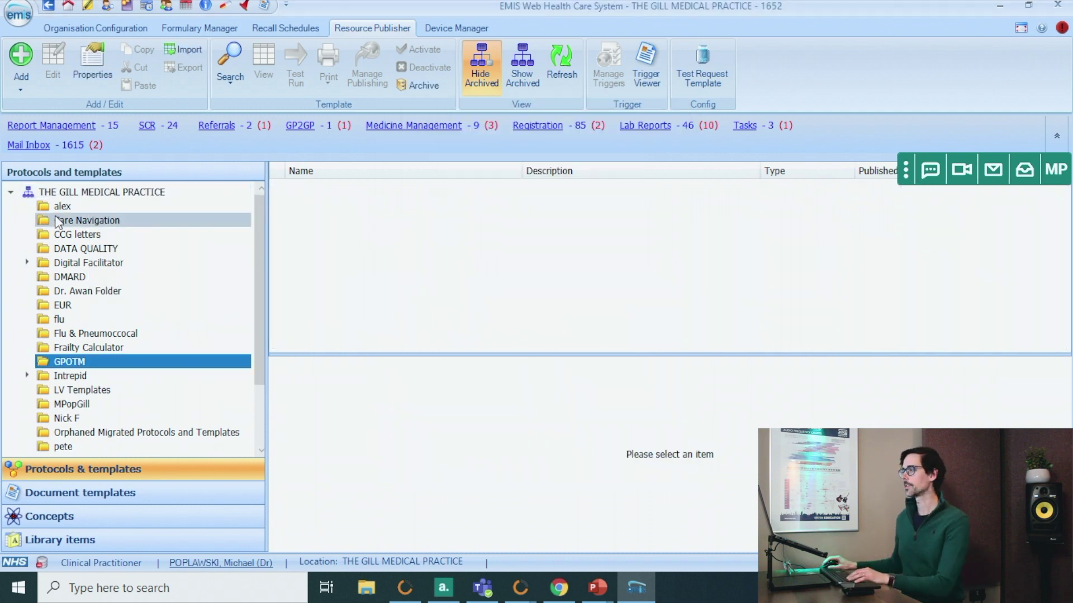
left_click(18, 78)
- Start a new protocol and add an Add Coded Data step for 'Prescription of palliative care anticipatory medication' under Start
left_click(38, 121)
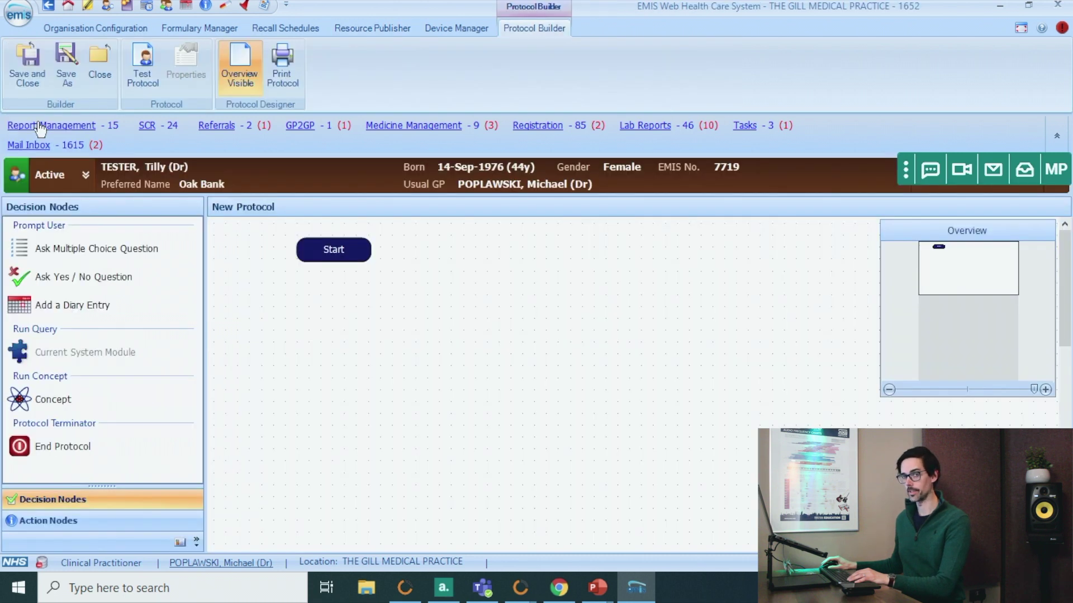
left_click_drag(318, 244, 242, 237)
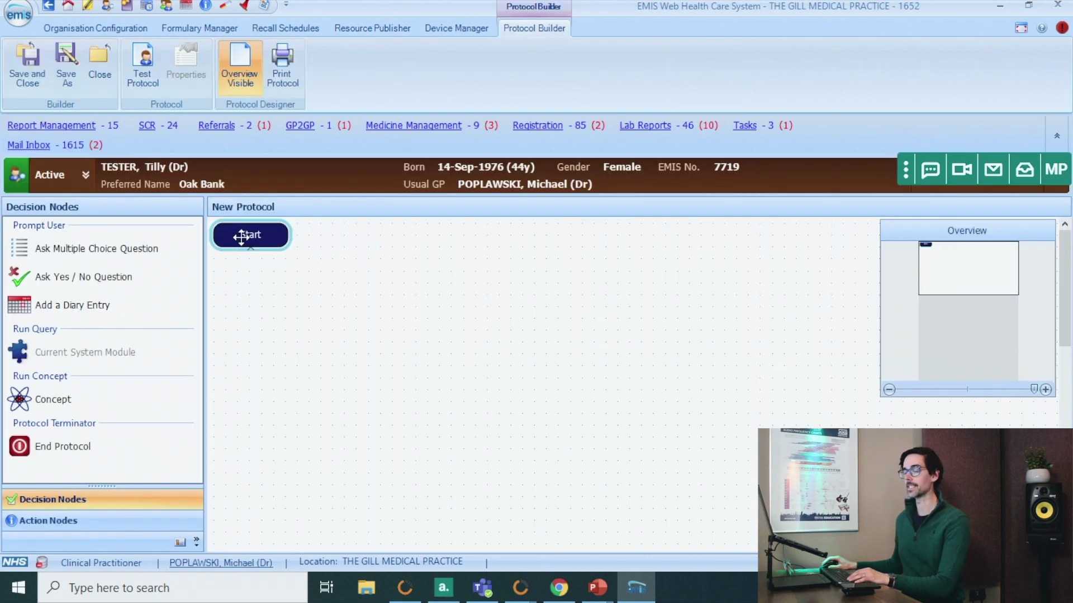
left_click(71, 523)
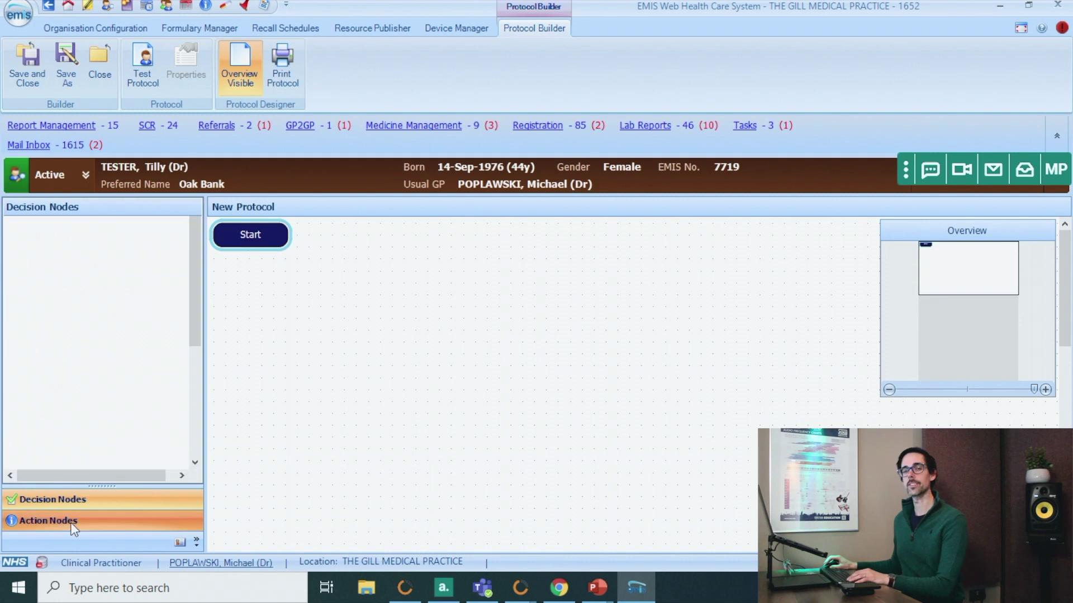
left_click_drag(55, 248, 129, 255)
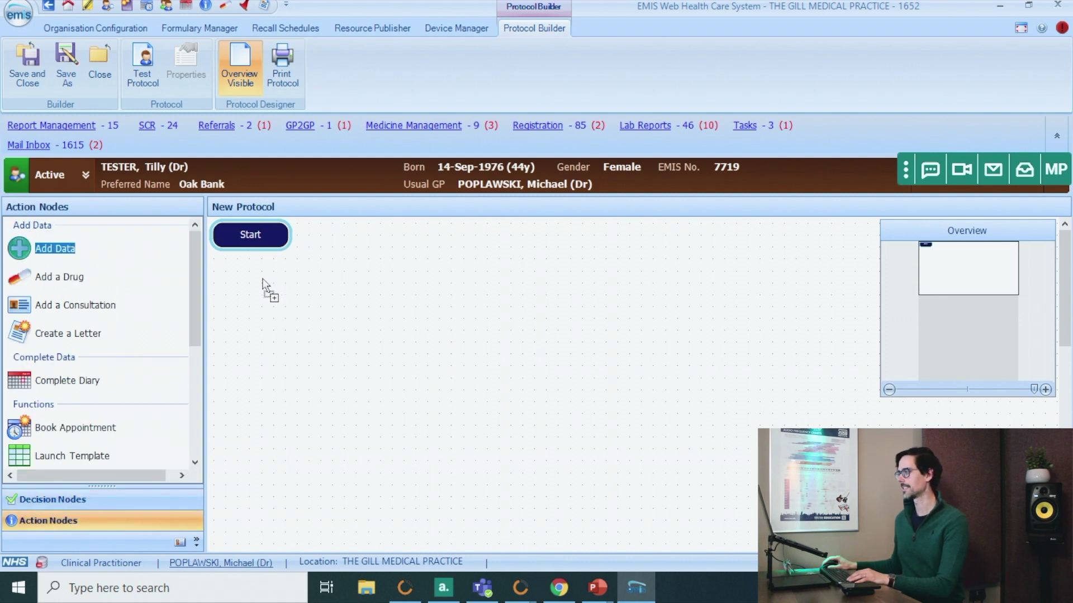
left_click_drag(250, 278, 251, 278)
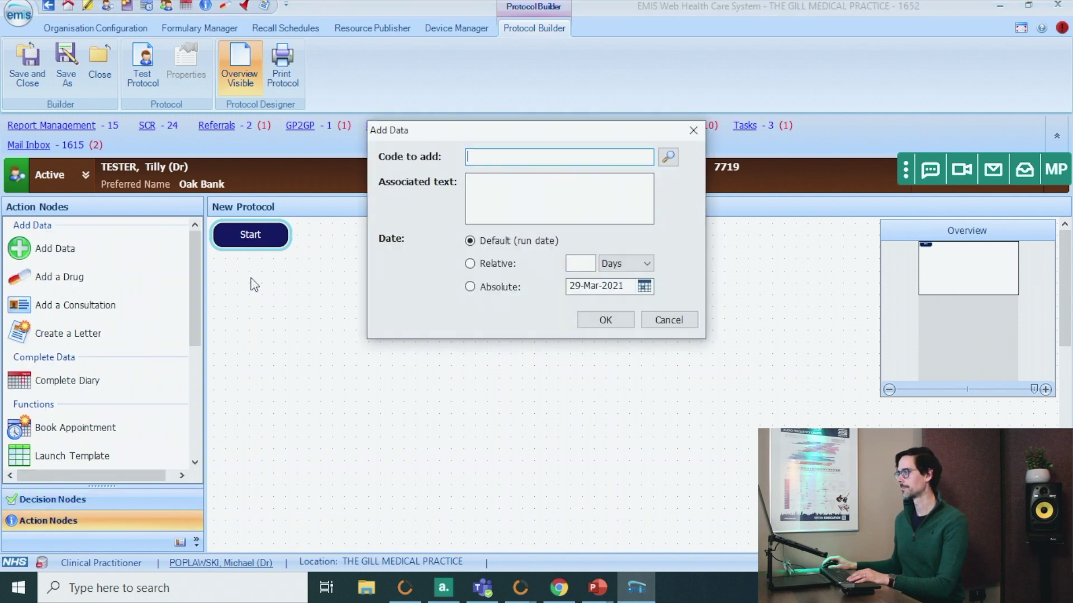
left_click(668, 158)
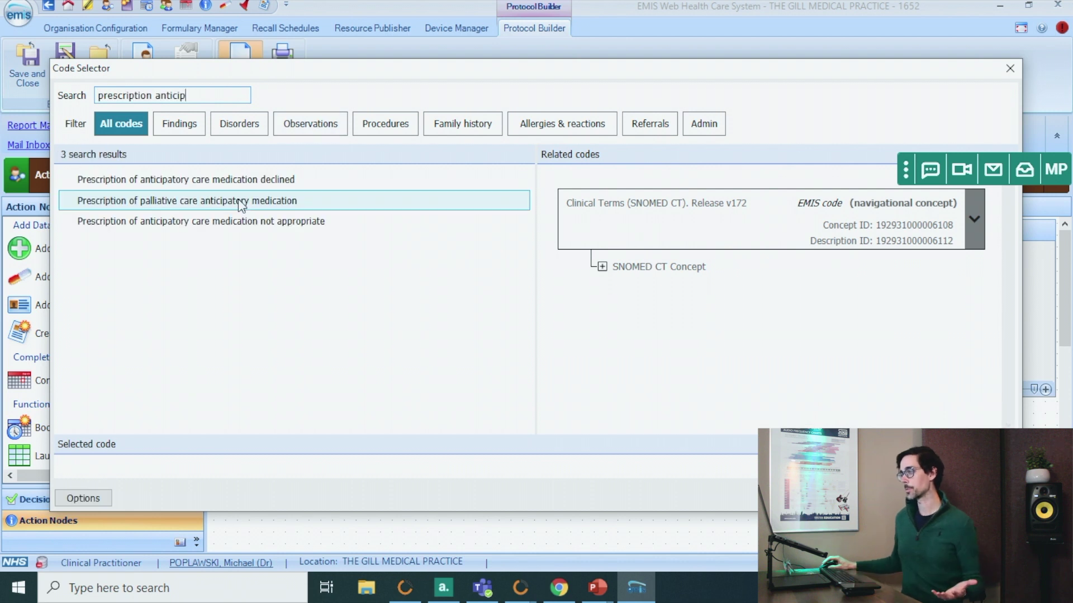
double_click(239, 202)
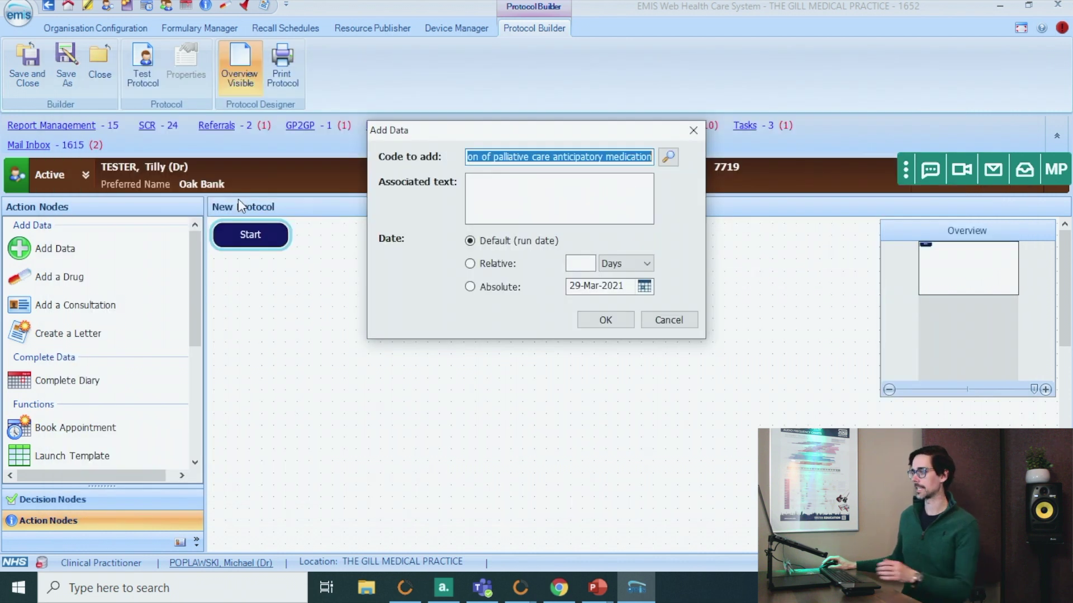
left_click(606, 319)
left_click_drag(347, 299, 291, 279)
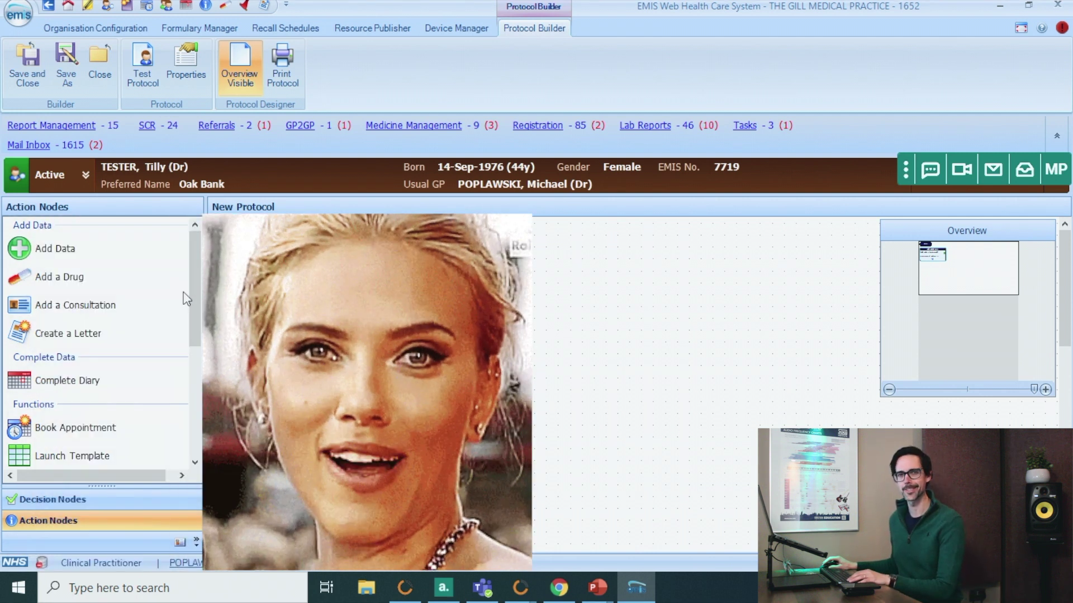
left_click_drag(190, 291, 190, 383)
- Add a Launch Document step for the Anticipatory Medication PRN template directly beneath Add Coded Data
left_click(92, 395)
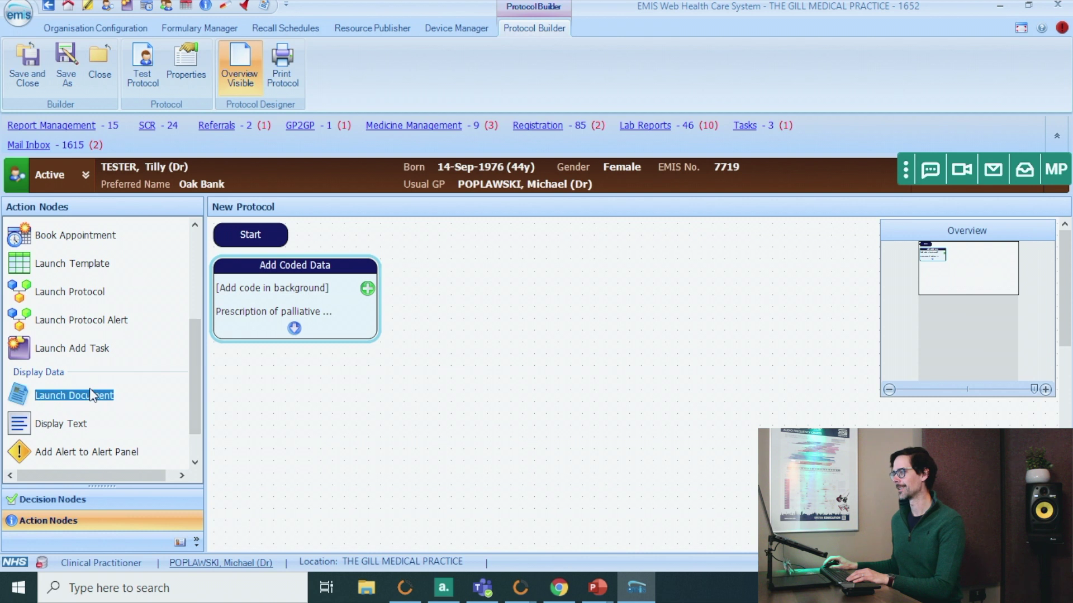
left_click_drag(269, 394, 270, 395)
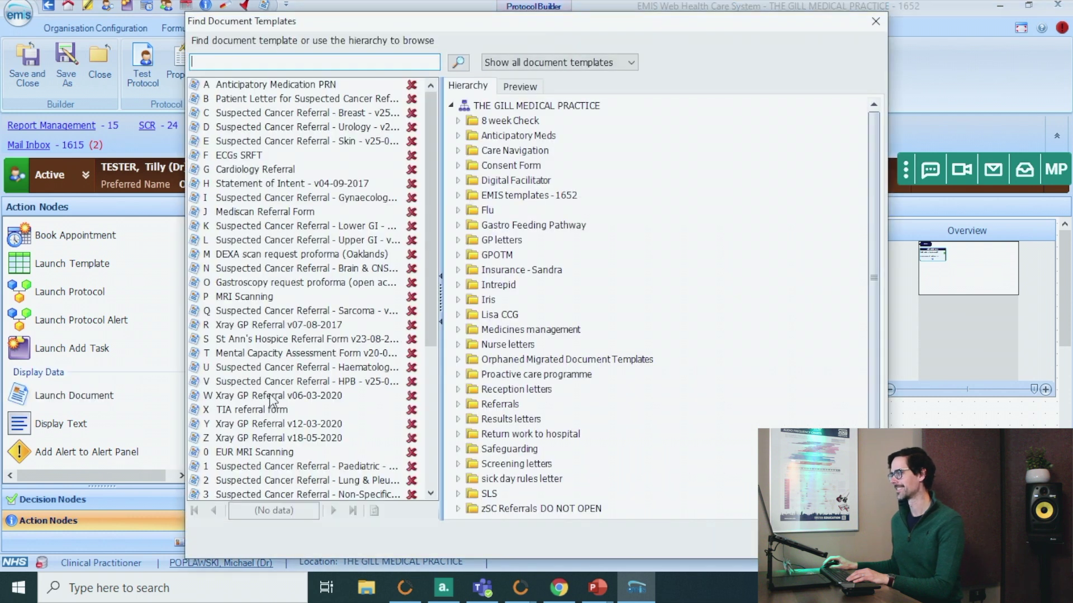
double_click(269, 86)
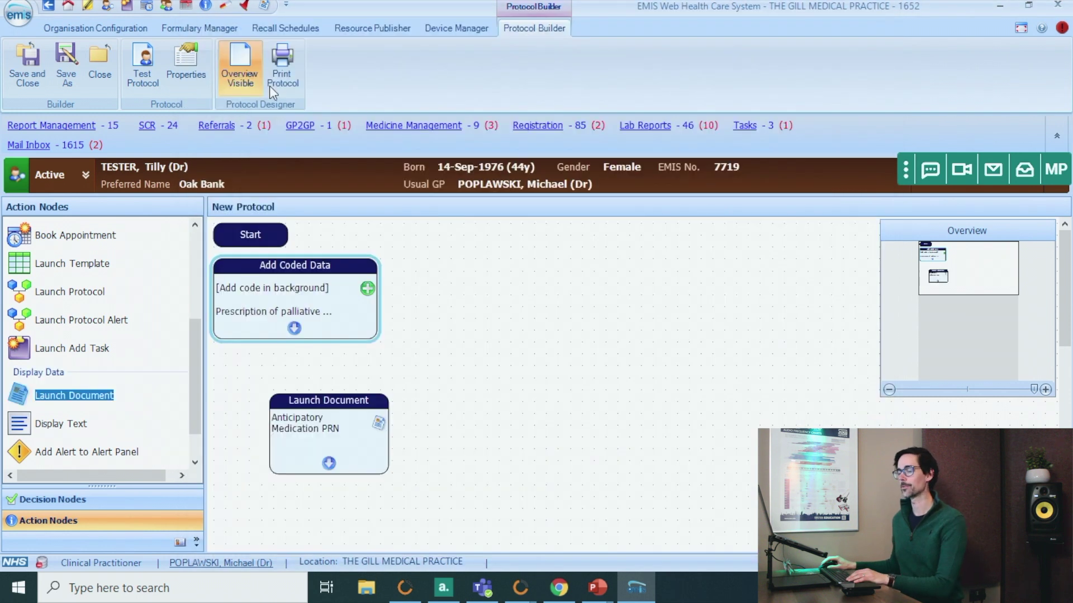
left_click_drag(303, 397, 246, 357)
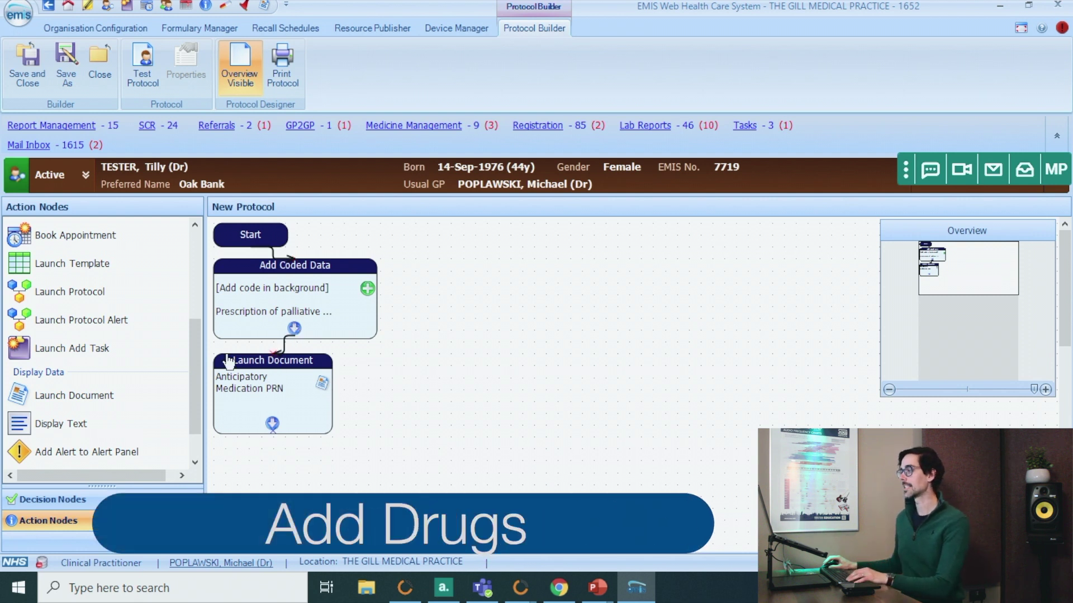
- Add drug steps for Morphine sulfate 10mg/1ml injection and levomepromazine injection 5mg every 6 hours
scroll(202, 375, "down", 1)
scroll(193, 323, "up", 5)
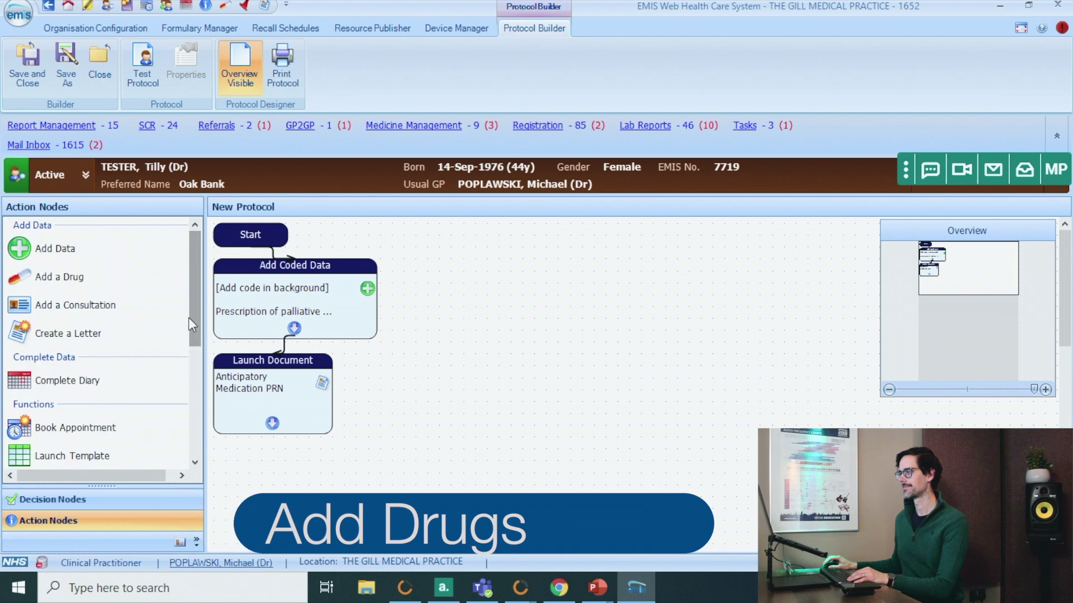
left_click_drag(55, 281, 278, 288)
left_click_drag(424, 263, 424, 263)
type("morph")
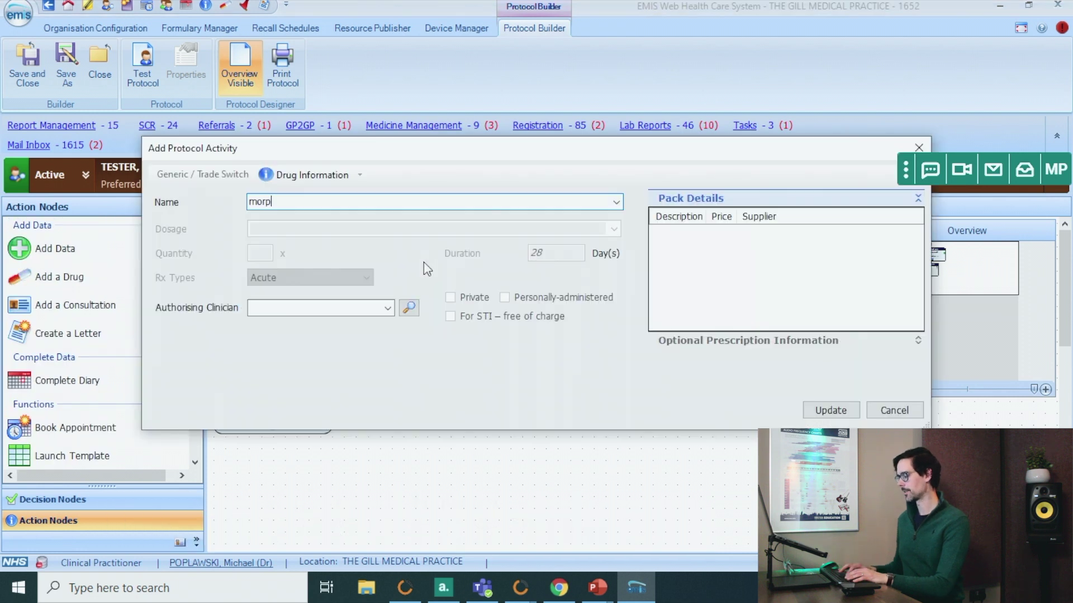
left_click(423, 259)
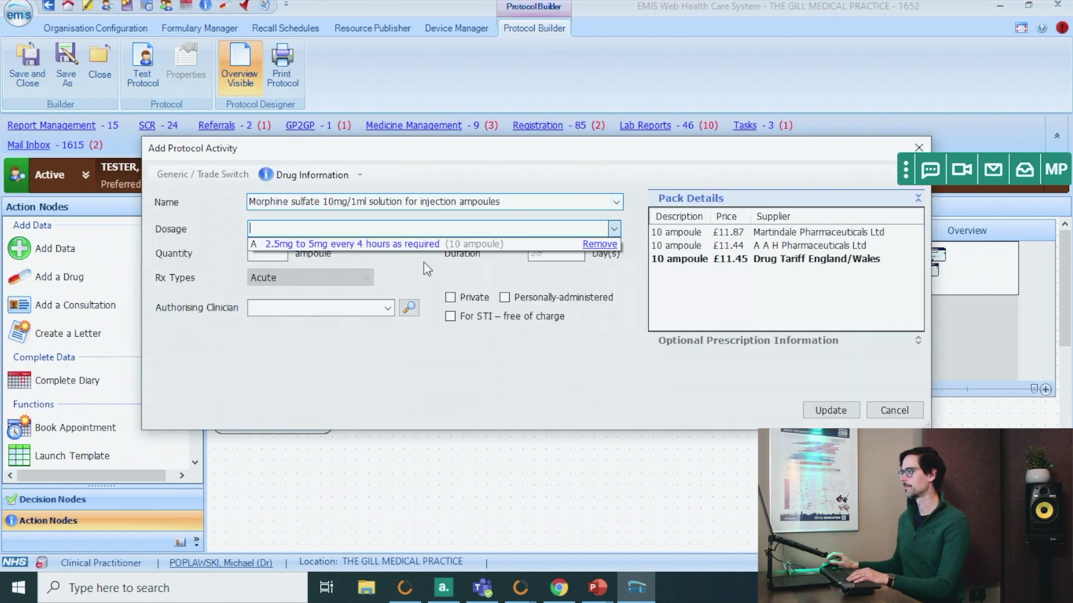
left_click(831, 410)
left_click_drag(491, 267, 459, 243)
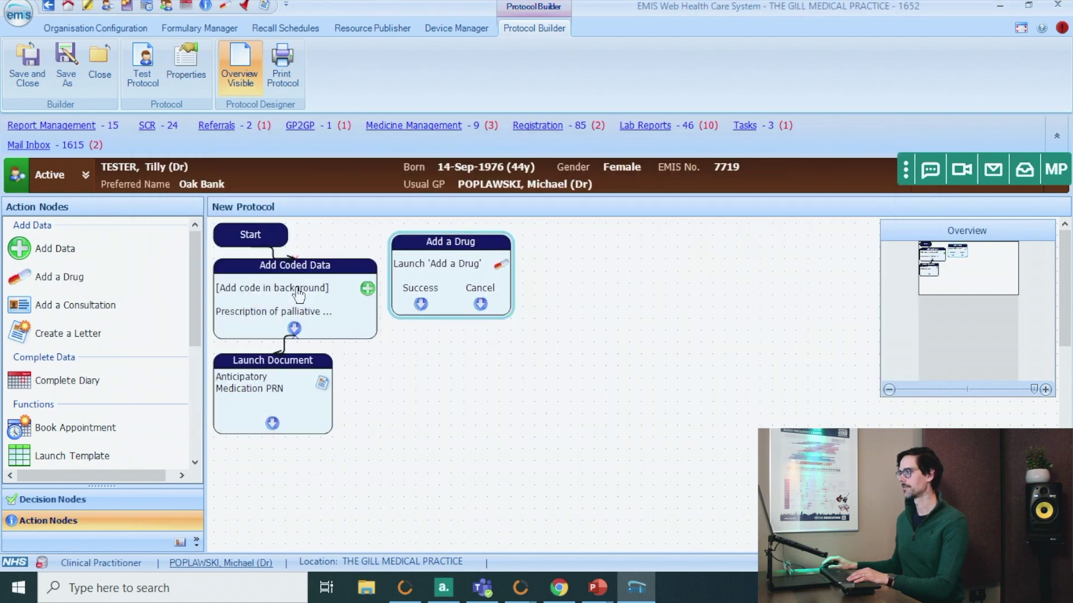
left_click_drag(59, 276, 426, 368)
type("levomep")
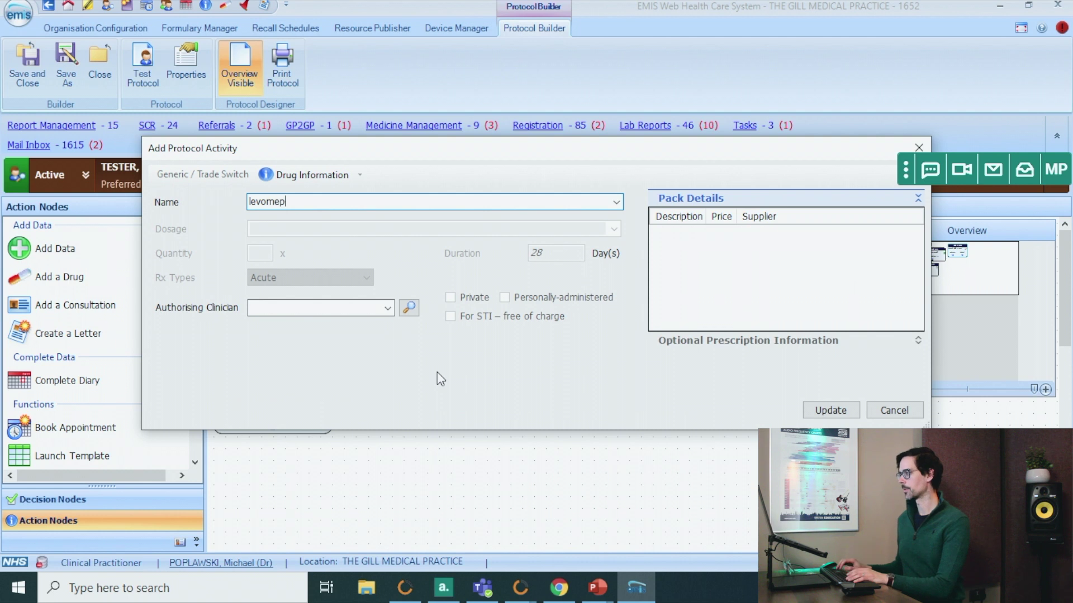
key("Return")
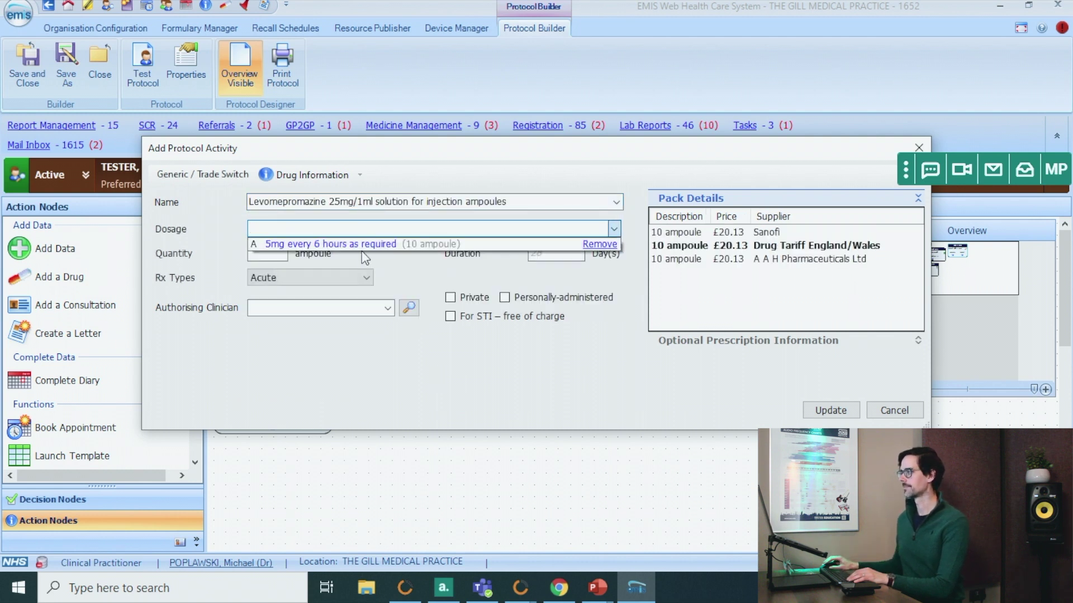
key("Return")
left_click(840, 415)
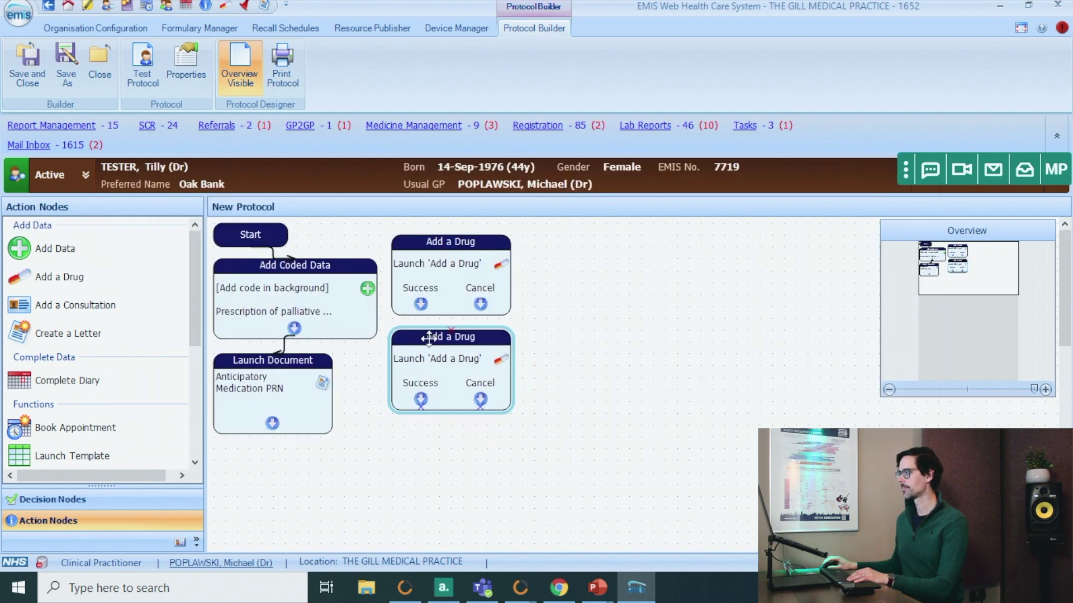
- Add drug steps for Midazolam 10mg/2ml injection and Glycopyrronium bromide 200micrograms/1ml injection, 200 micrograms every 6 hours
left_click_drag(433, 450, 425, 425)
type("mida")
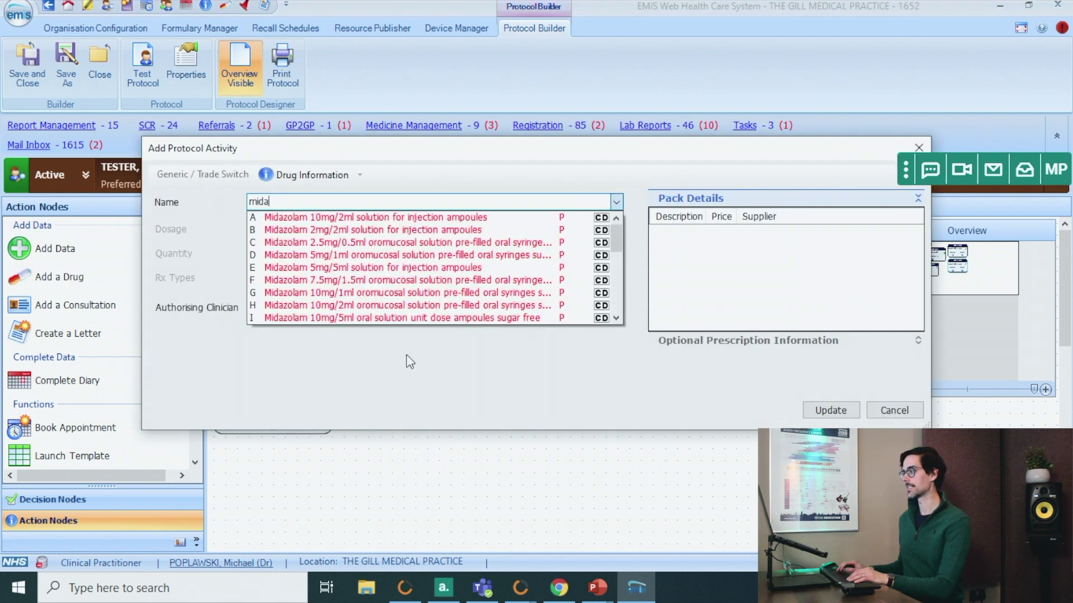
key("Down")
key("Return")
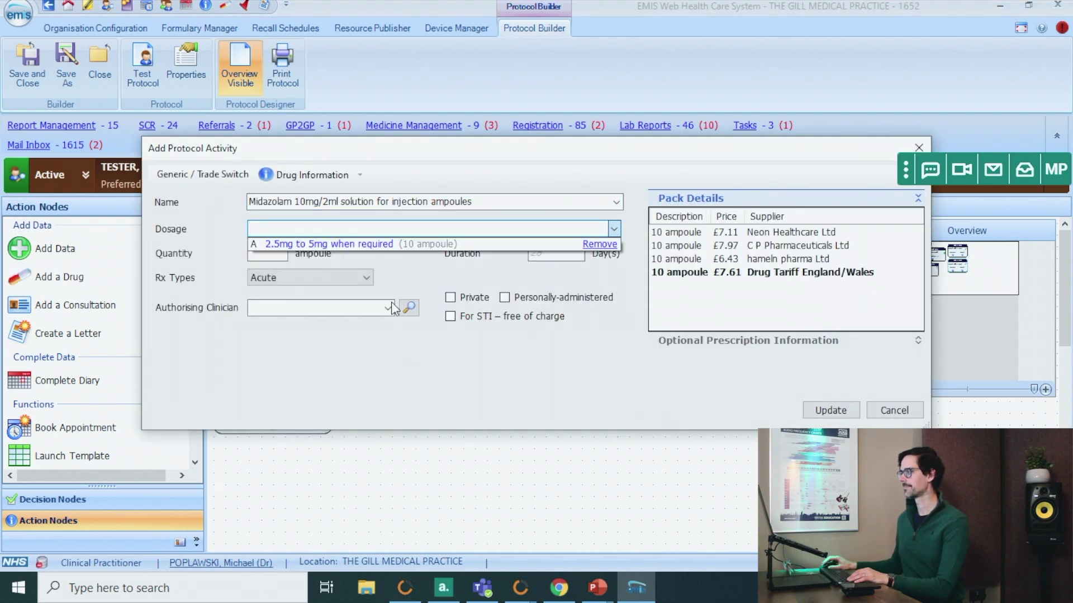
left_click(357, 246)
left_click(831, 410)
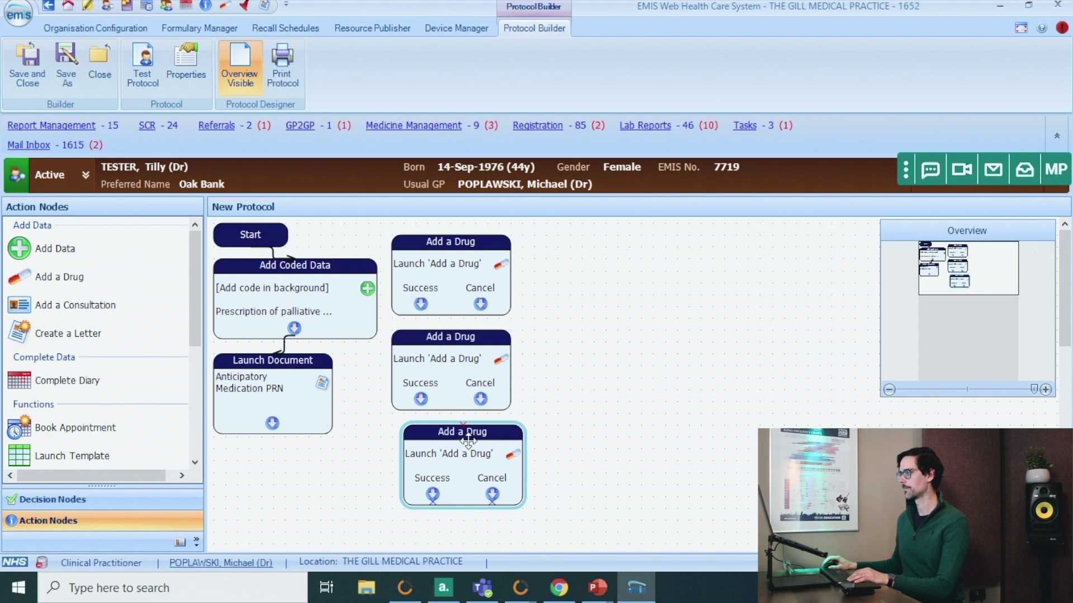
left_click(889, 389)
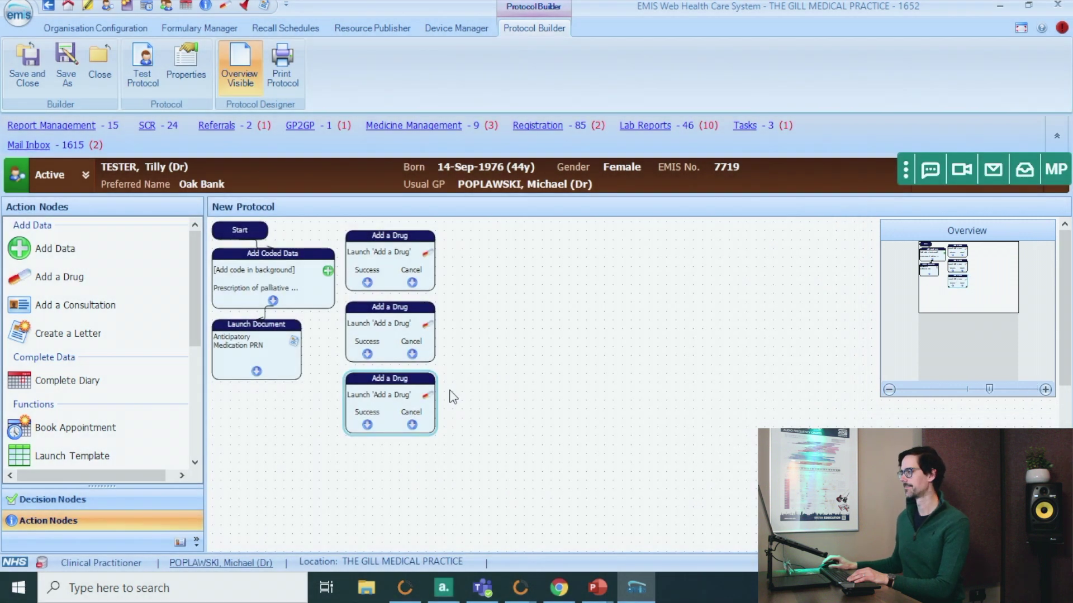
left_click_drag(59, 277, 406, 453)
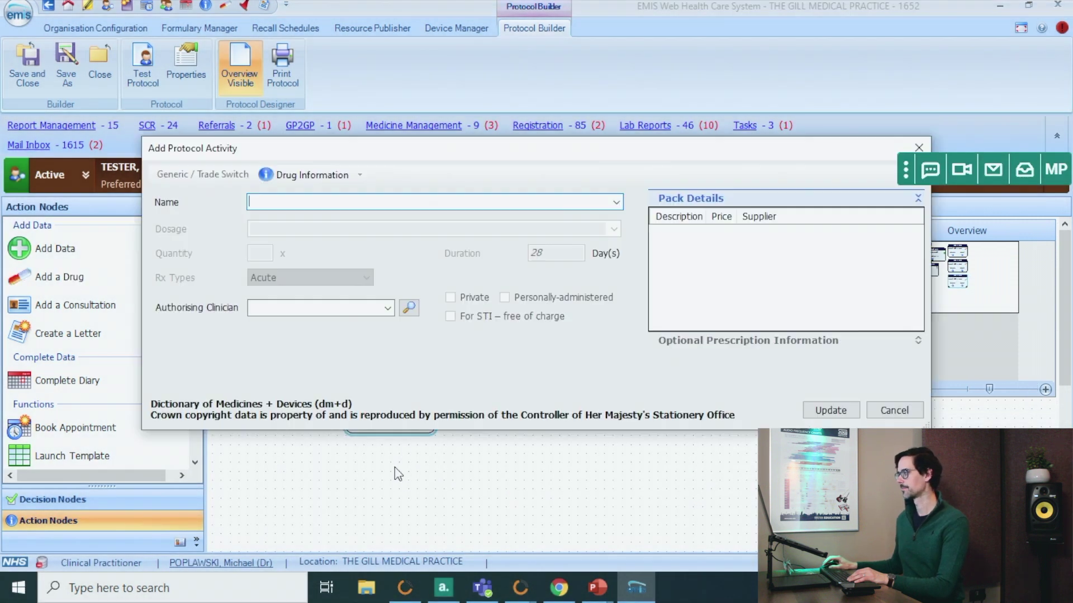
type("glycopyrr")
key("Down")
key("Down")
key("Down")
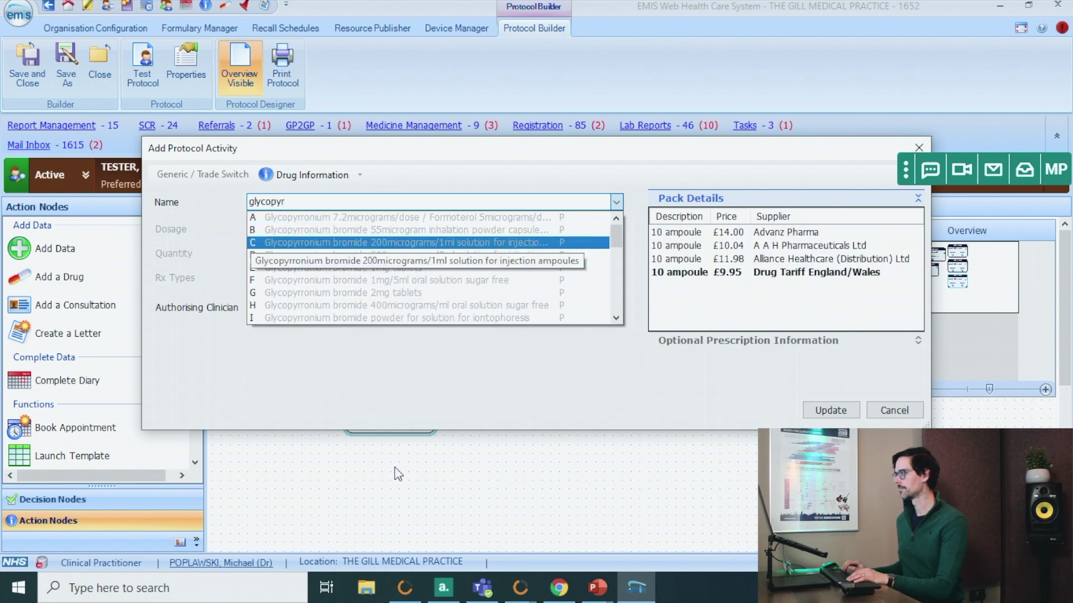
key("Return")
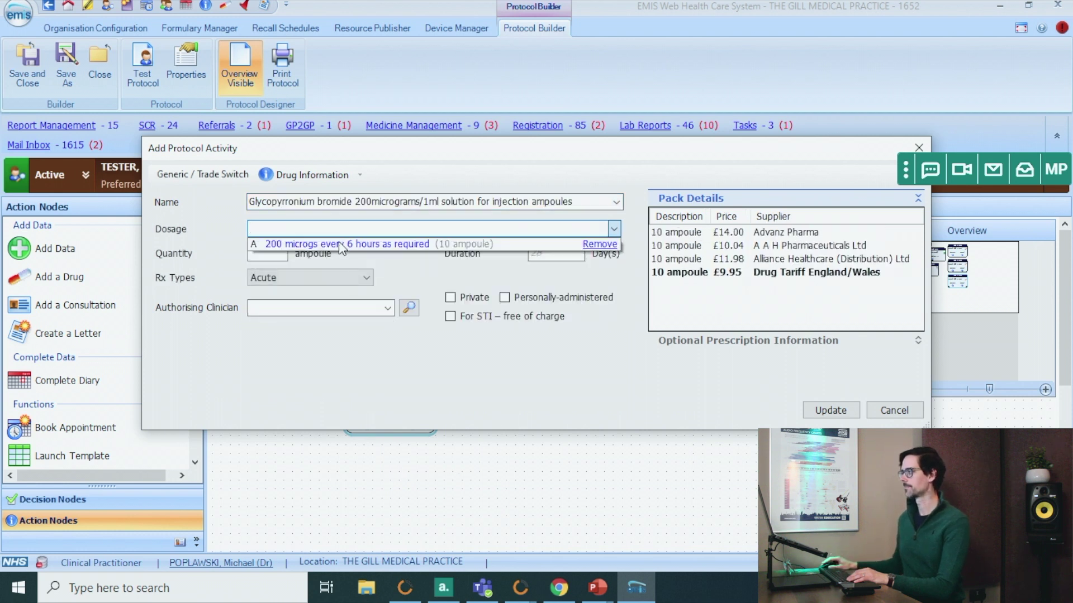
left_click(341, 245)
key("Return")
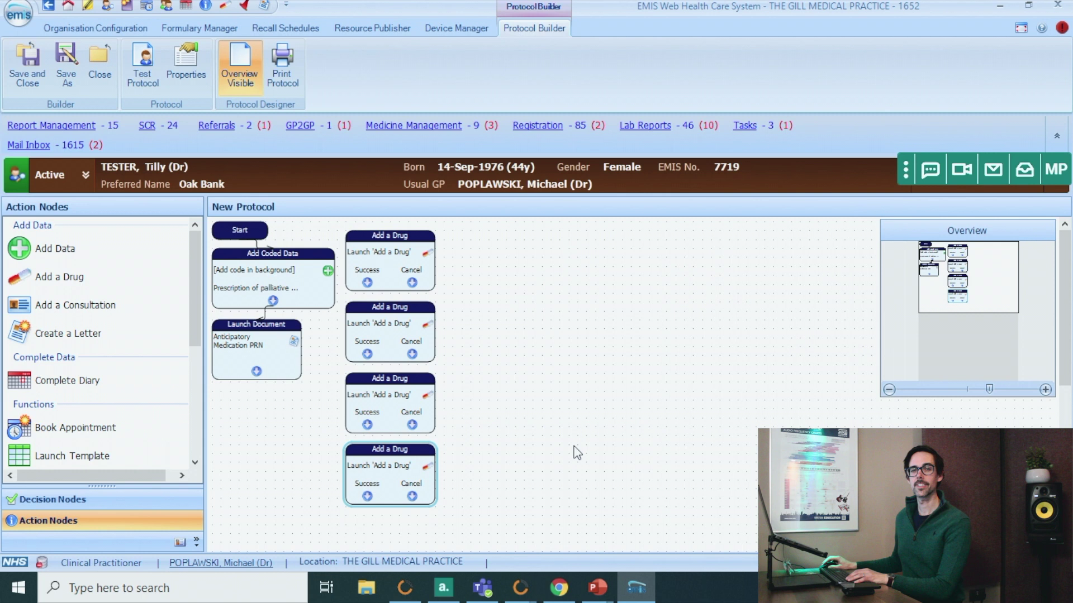
- Add a drug step for Water for injections 10ml ampoules
left_click(72, 283)
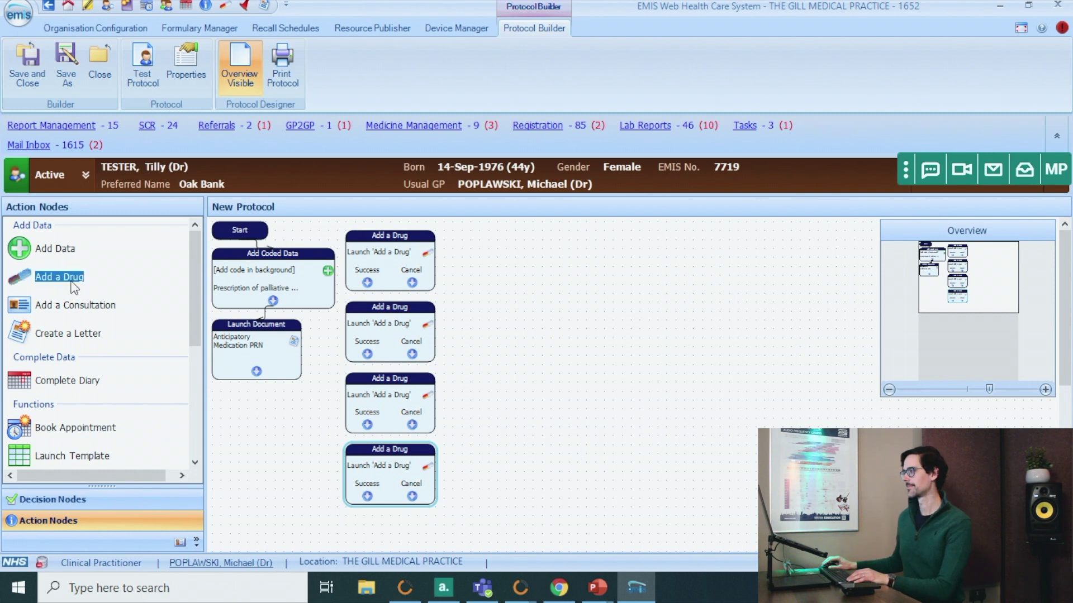
left_click(394, 532)
type("water")
key("Return")
key("Return")
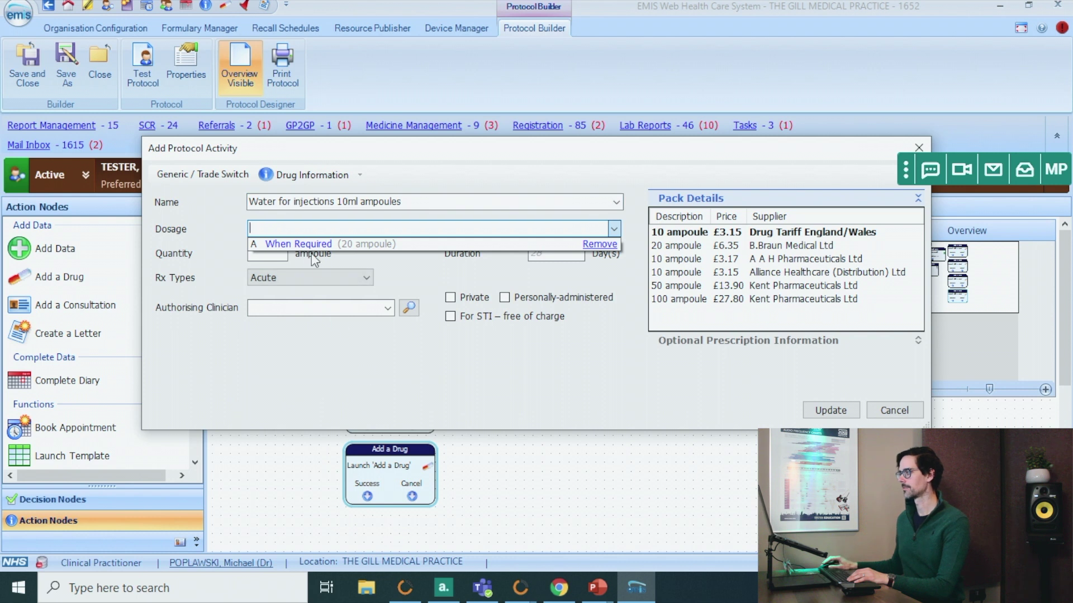
key("Return")
left_click(828, 409)
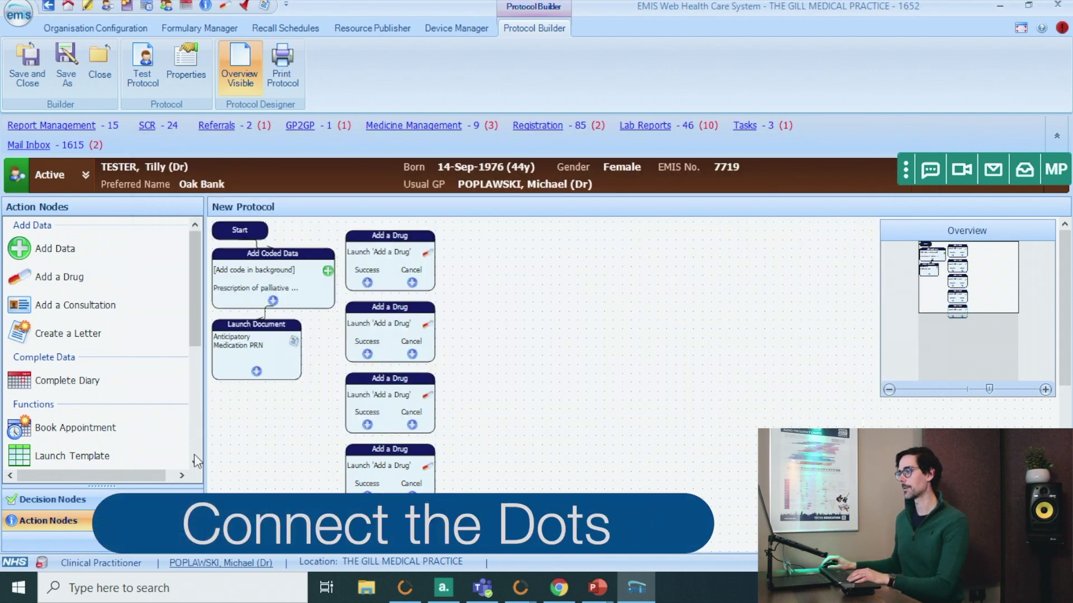
- Place an End Protocol node, link Launch Document to the first drug and the last drug to End
left_click_drag(201, 317, 196, 479)
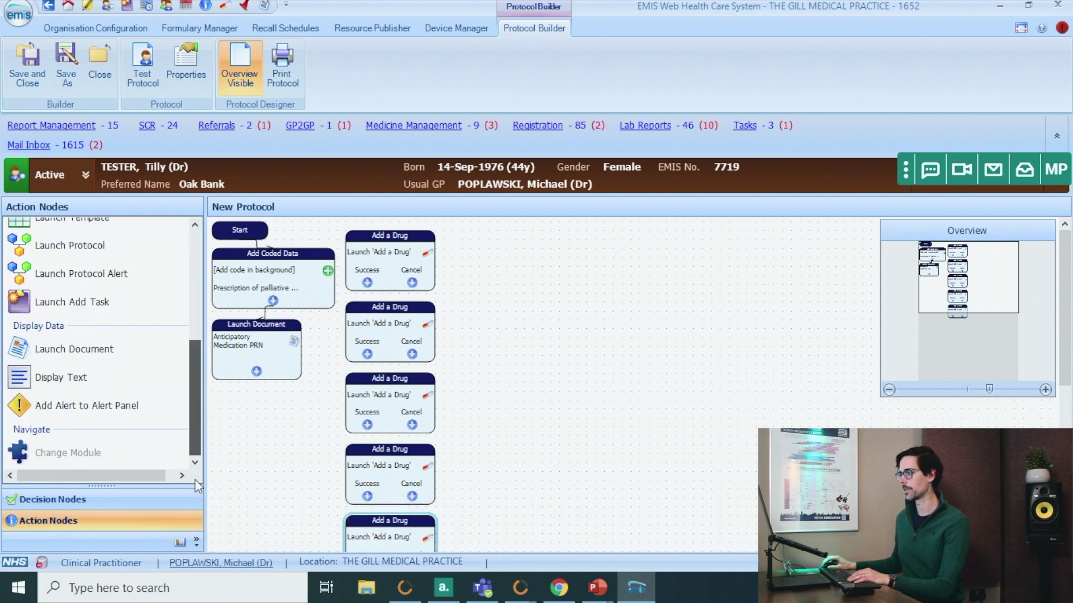
left_click(72, 500)
left_click_drag(63, 447, 122, 447)
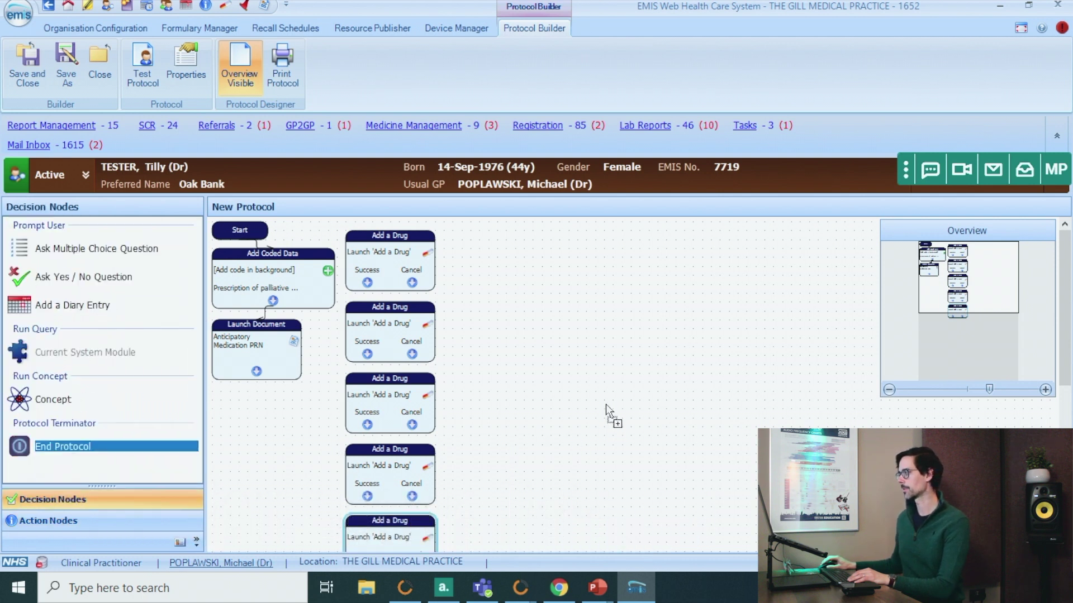
left_click_drag(606, 404, 608, 402)
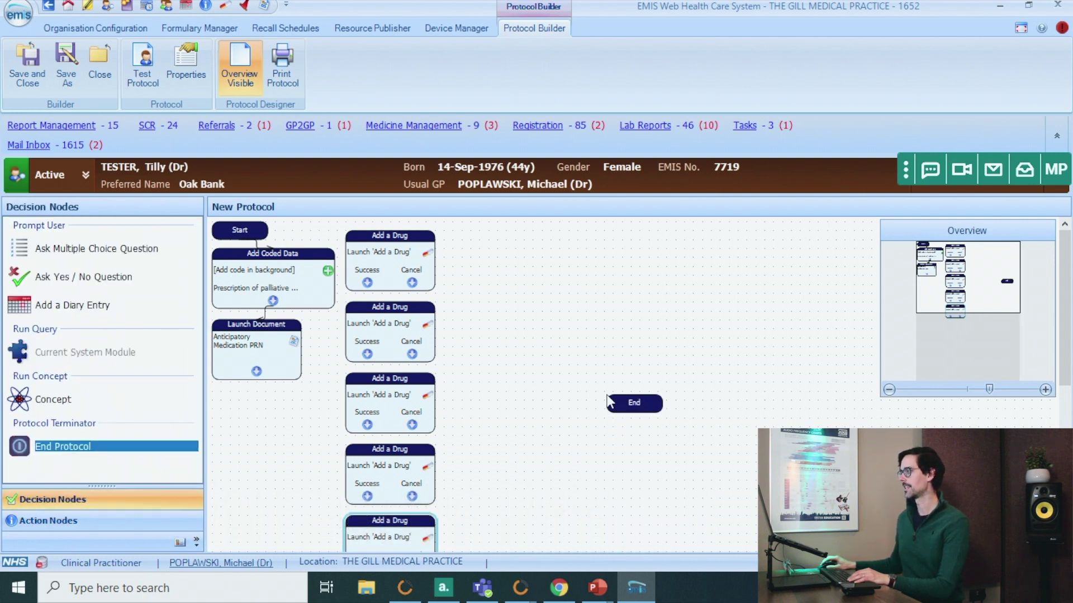
left_click(256, 372)
left_click_drag(322, 304, 383, 269)
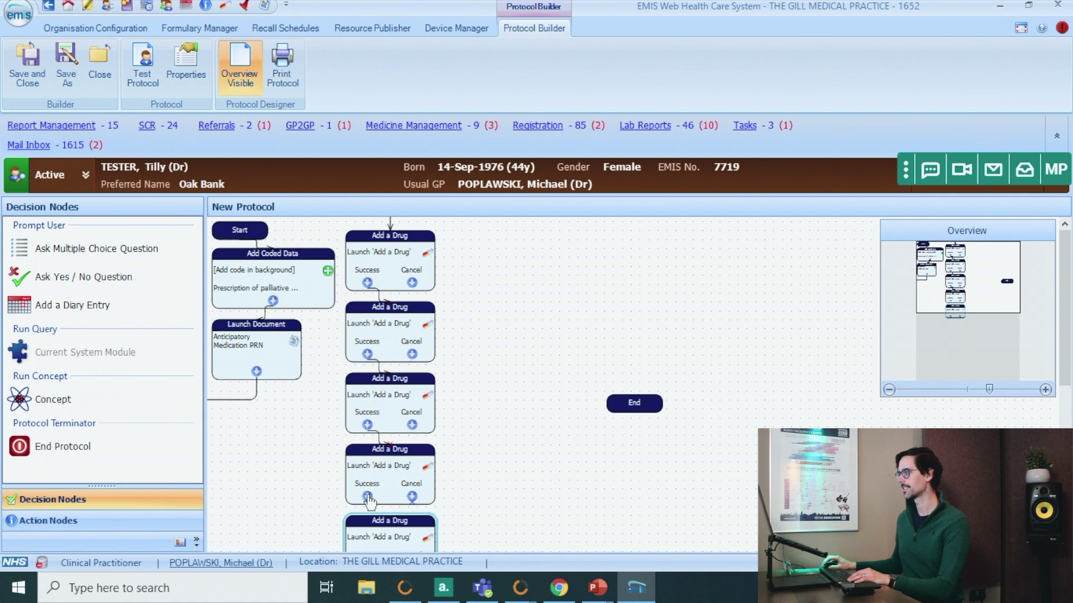
scroll(1067, 347, "down", 3)
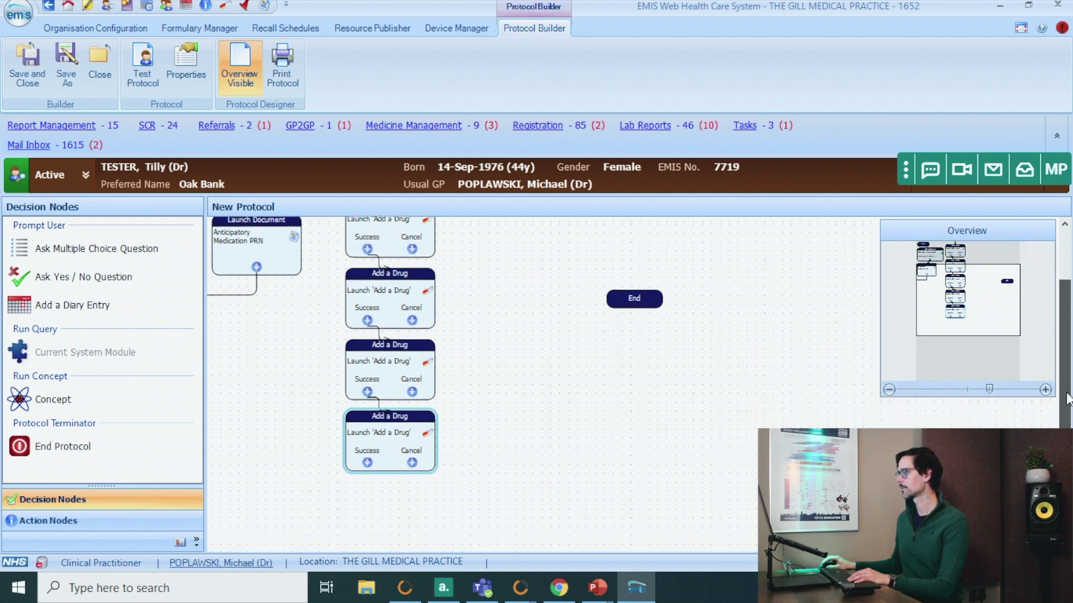
left_click_drag(466, 519, 636, 299)
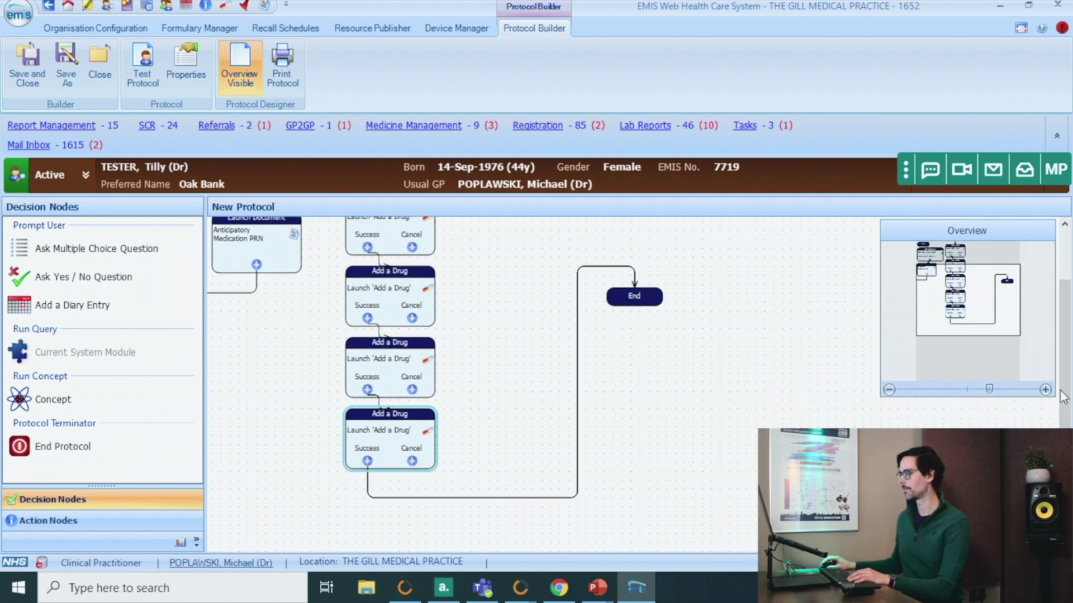
scroll(1064, 398, "up", 3)
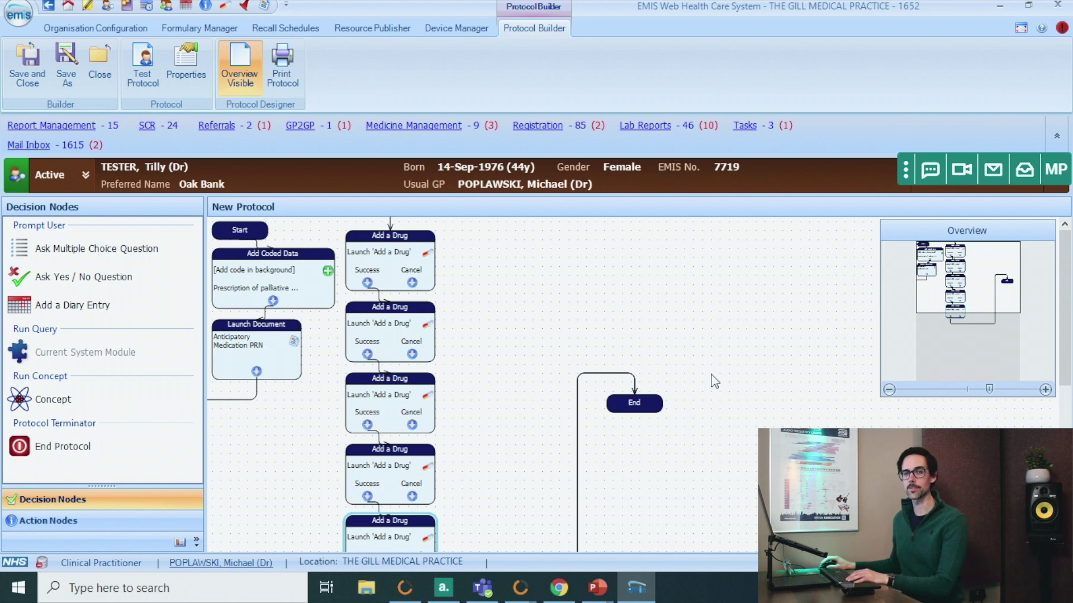
left_click(715, 382)
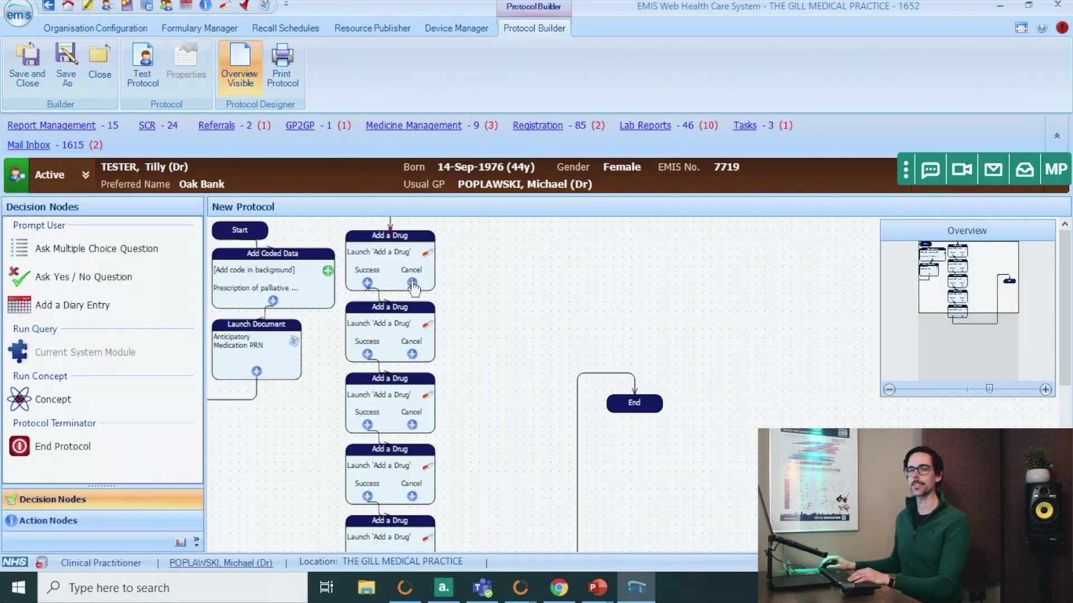
- Connect the cancel path of each of the four drug steps to End
left_click_drag(414, 288, 637, 403)
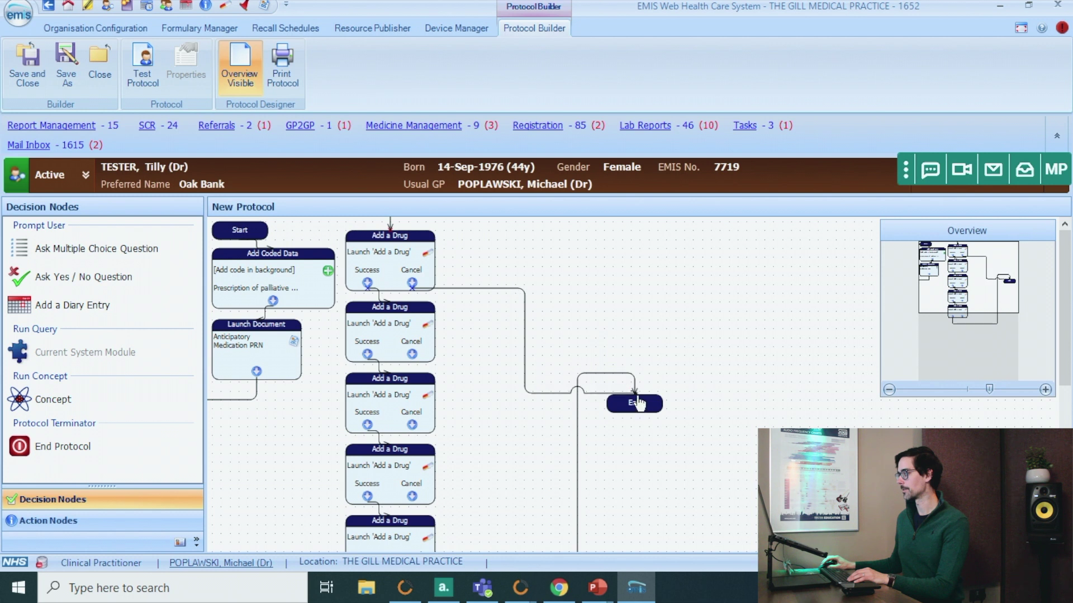
left_click_drag(413, 355, 620, 401)
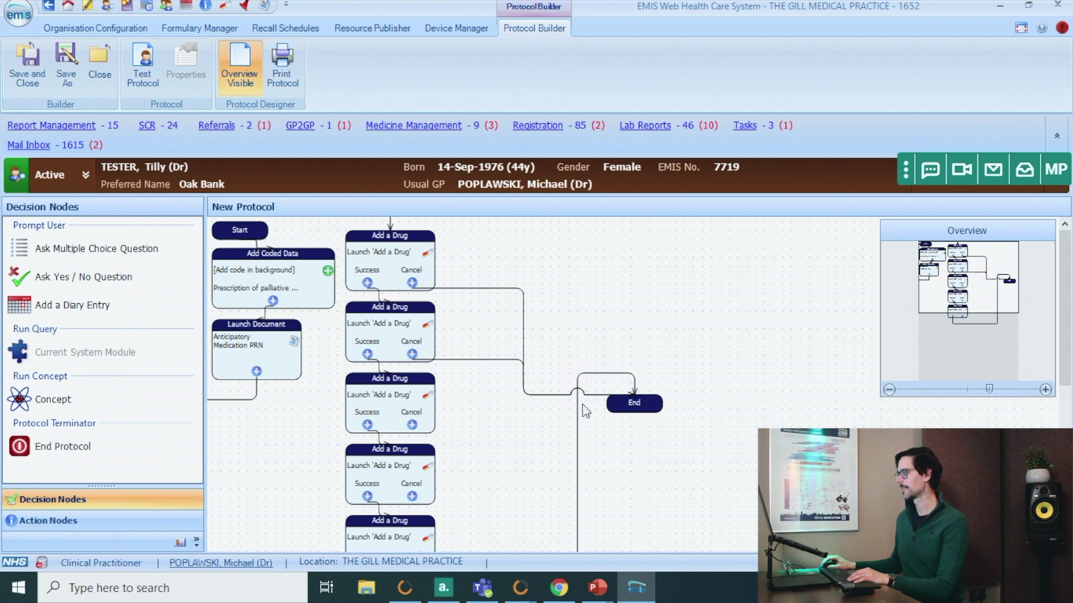
left_click_drag(554, 424, 628, 401)
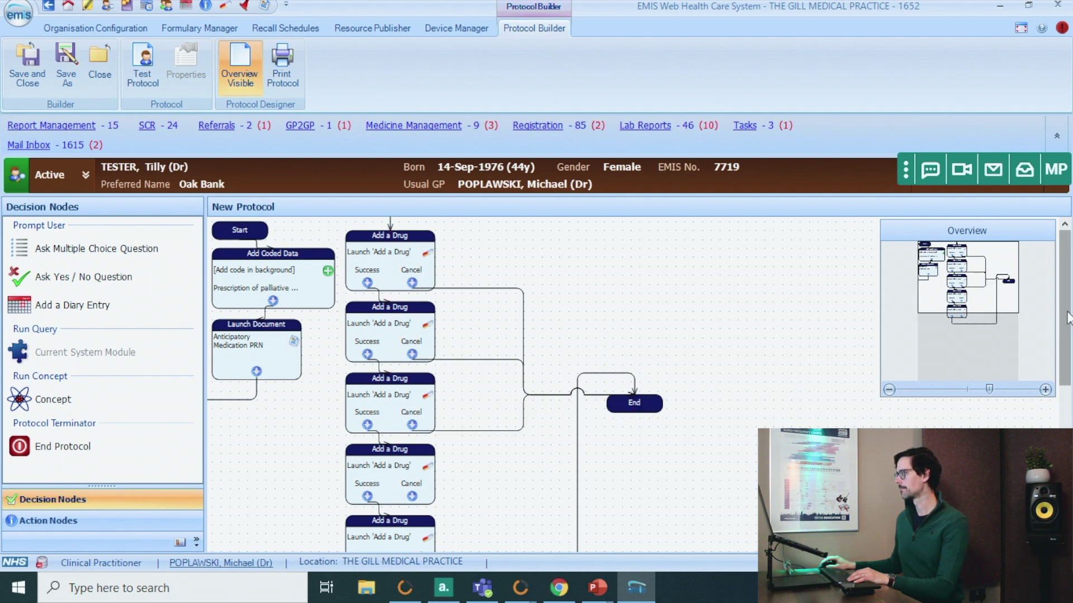
scroll(612, 368, "down", 3)
left_click_drag(422, 372, 626, 293)
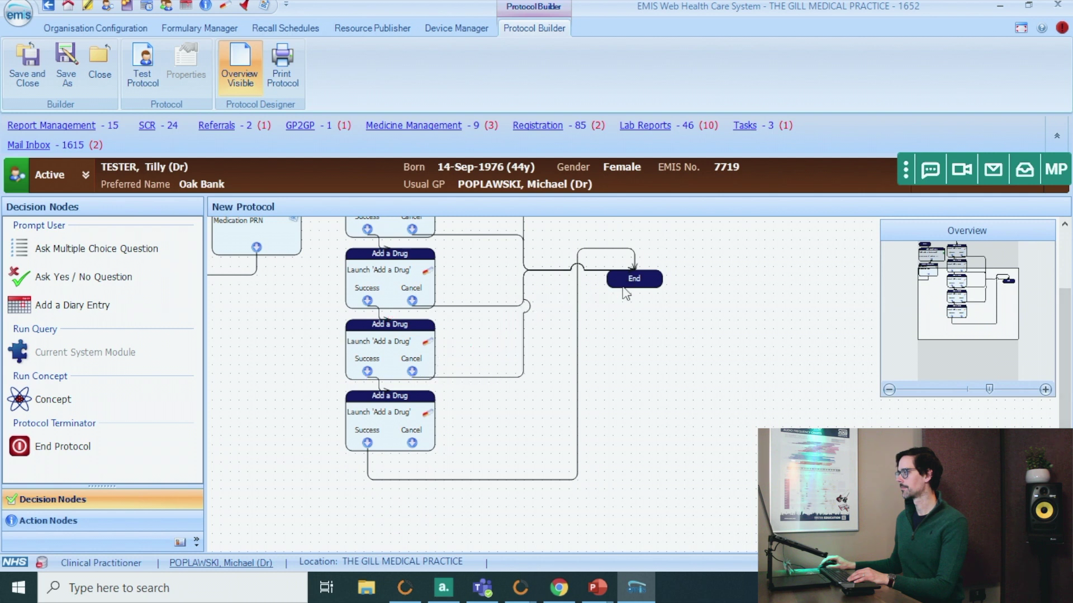
left_click_drag(493, 385, 634, 282)
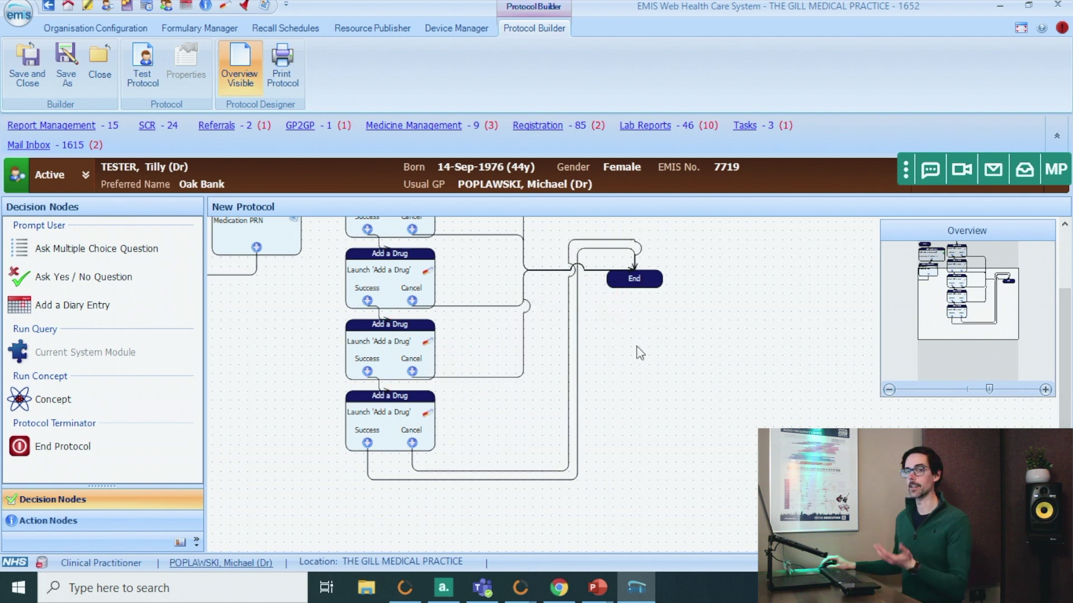
- Save the protocol into GPOTM as 'Palliative Care Anticipatory Meds Protocol', getting past the warning and error
left_click(33, 78)
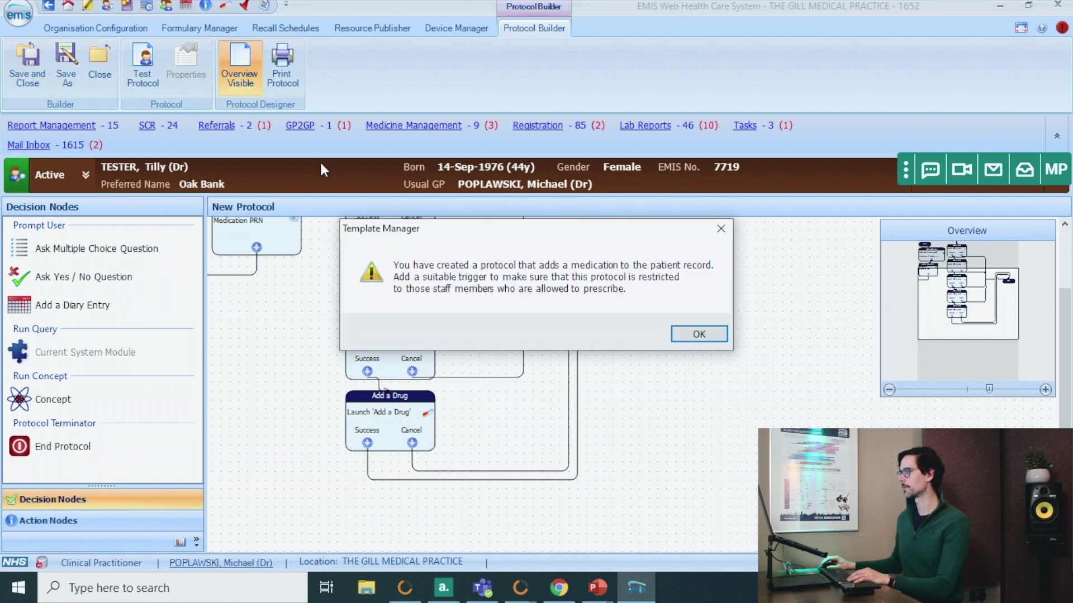
left_click(698, 334)
left_click(454, 222)
left_click(515, 322)
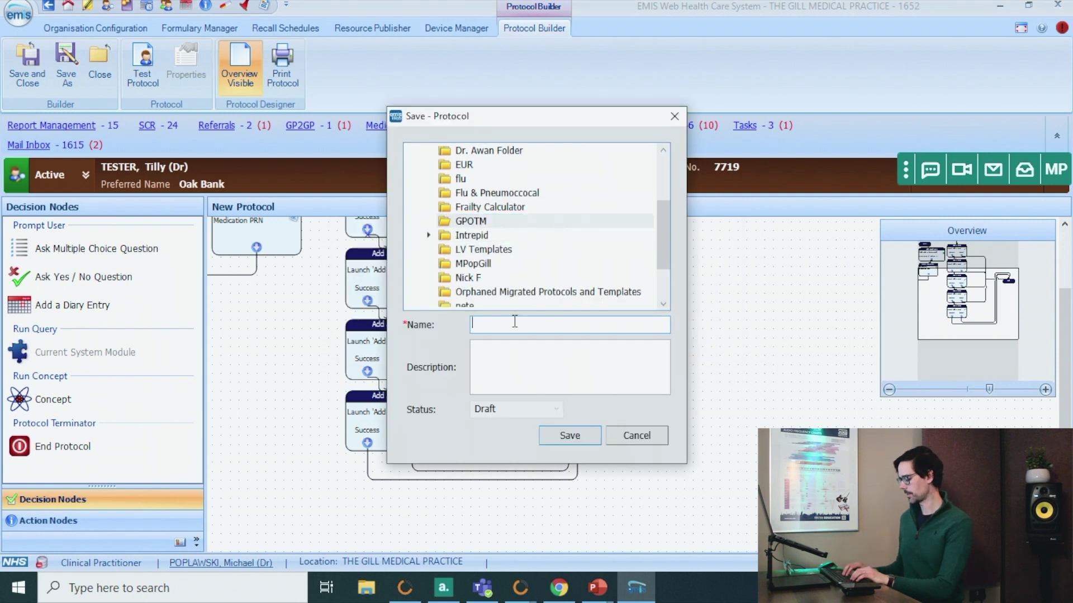
type("Pa")
type("ative Care Anticipatory")
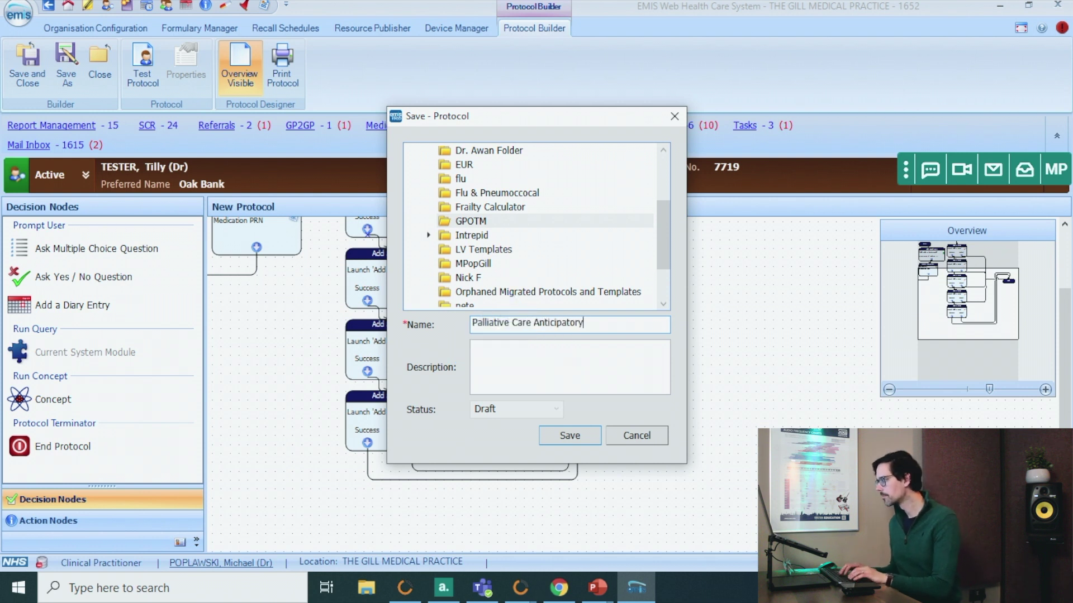
type(" Meds Protocol")
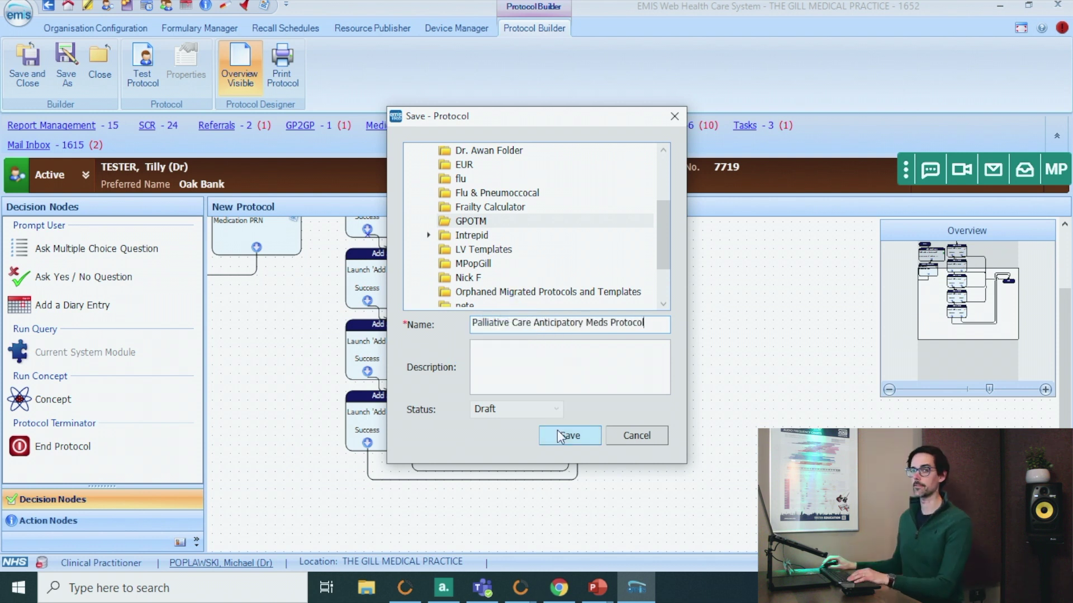
left_click(557, 430)
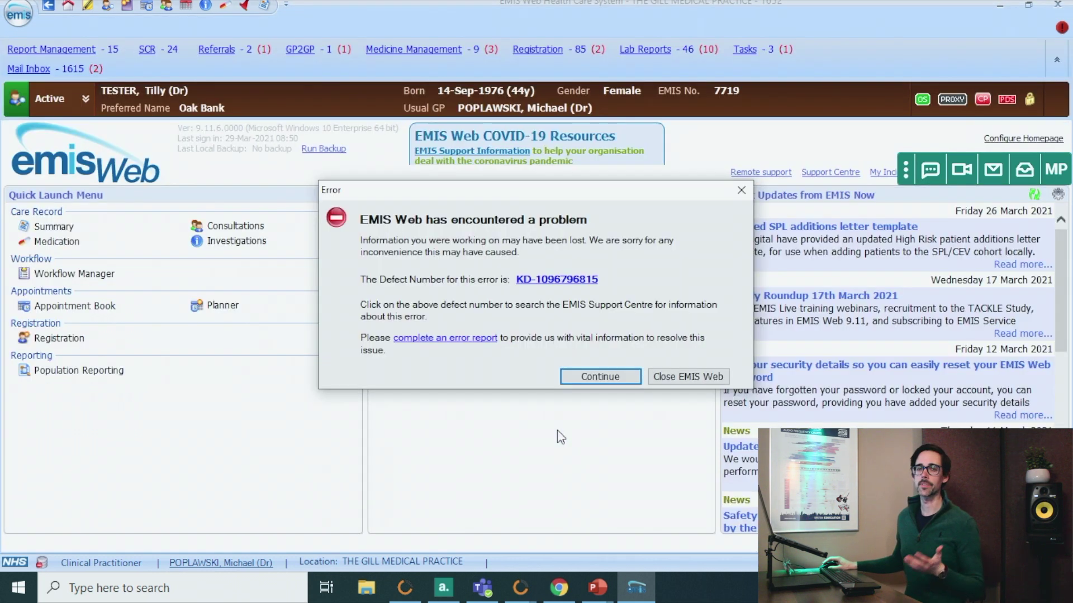
left_click(600, 376)
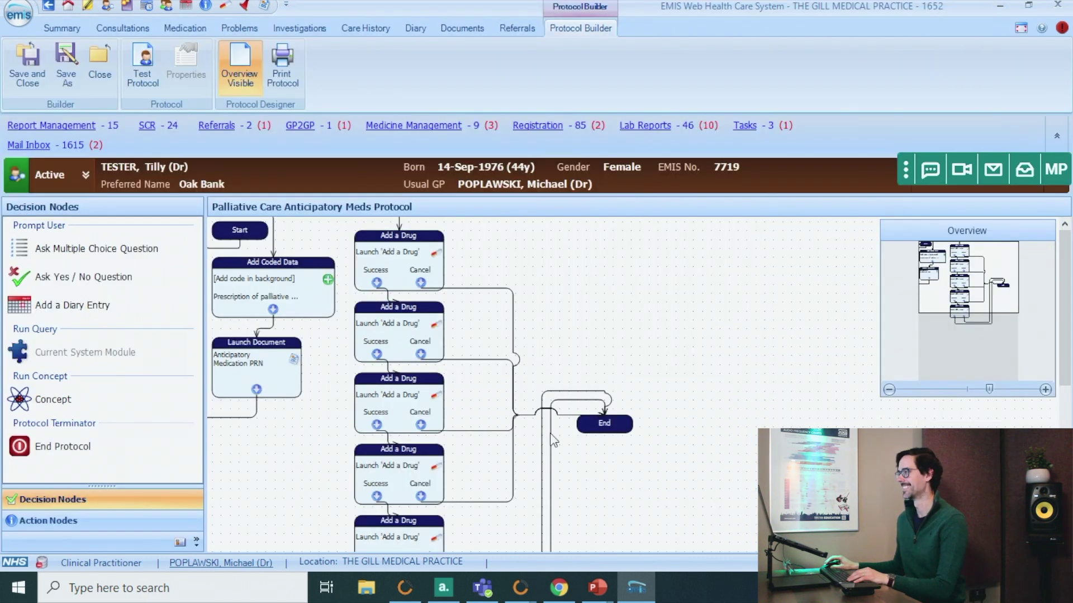
- Close the protocol editor and activate Palliative Care Anticipatory Meds Protocol in Resource Publisher
left_click(100, 79)
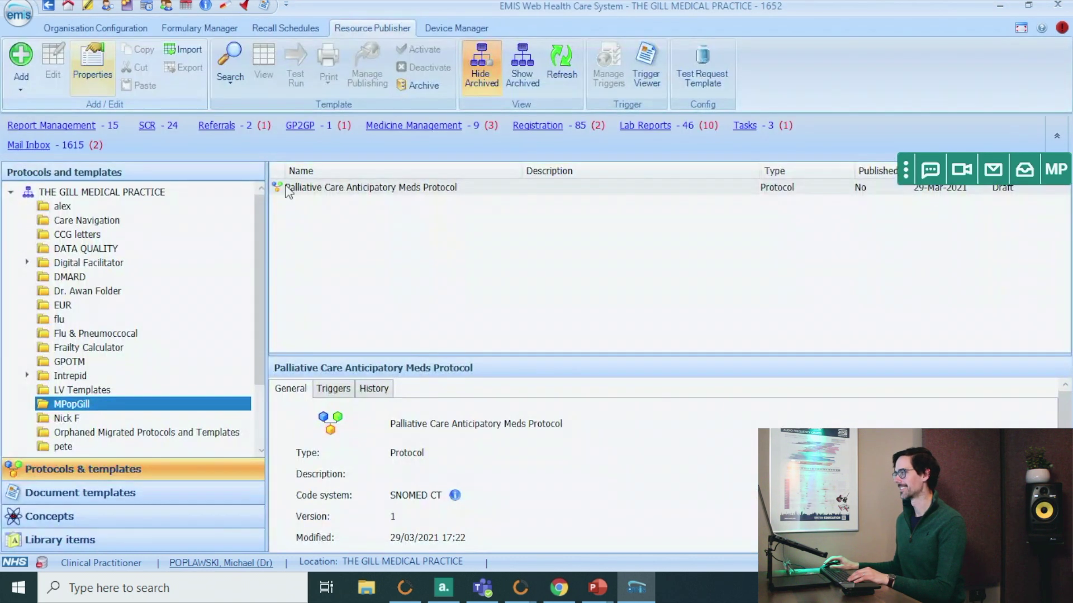
left_click(345, 188)
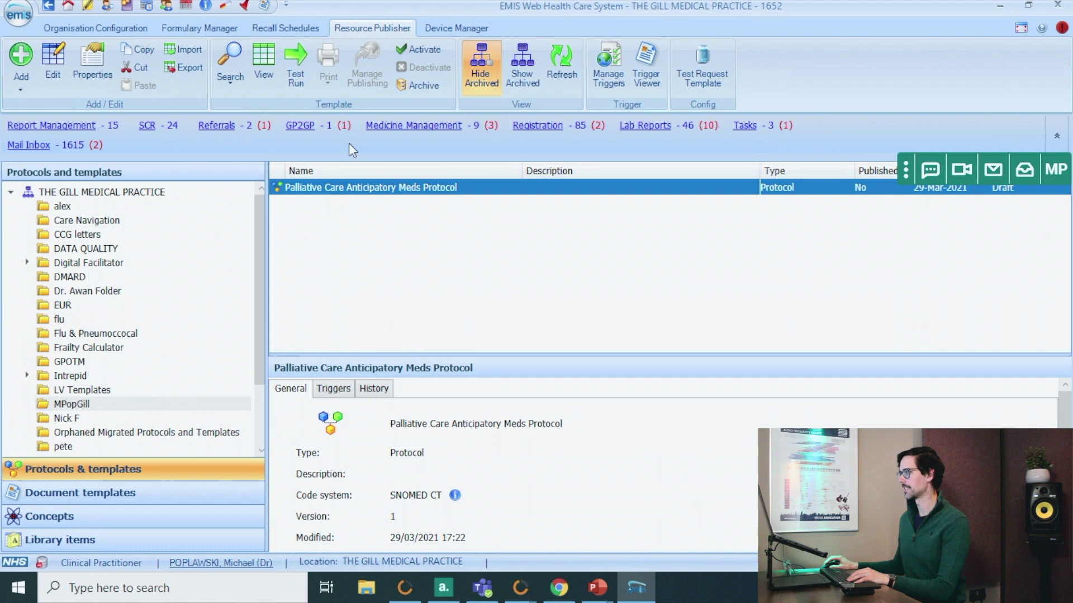
left_click(420, 49)
left_click(578, 333)
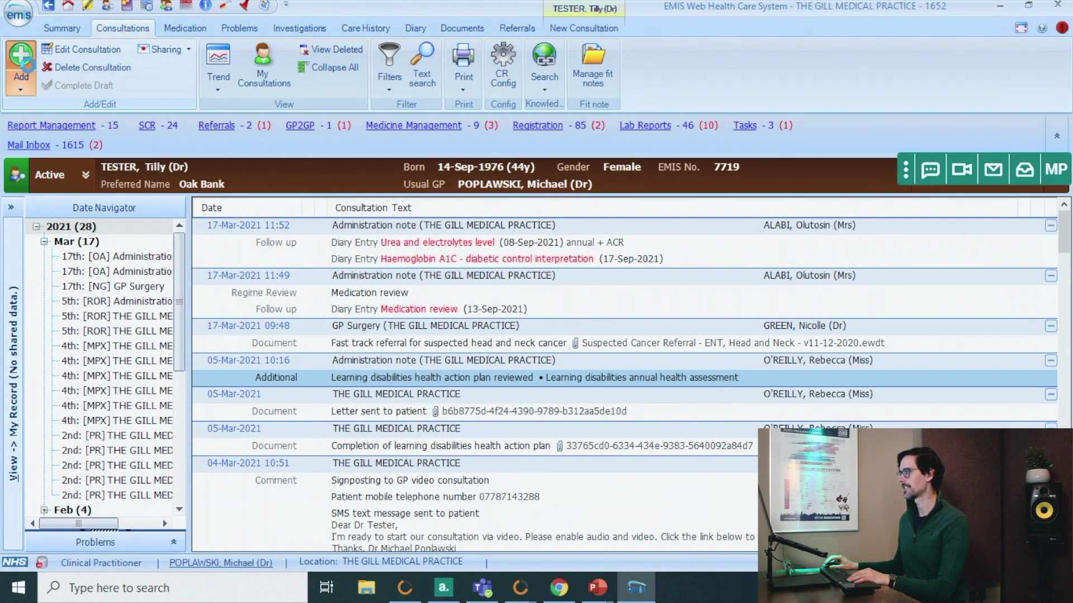
- Record the consultation problem 'On gold standards palliative care framework' by searching 'gold stan'
left_click(102, 225)
type("gold standards palliative care framework")
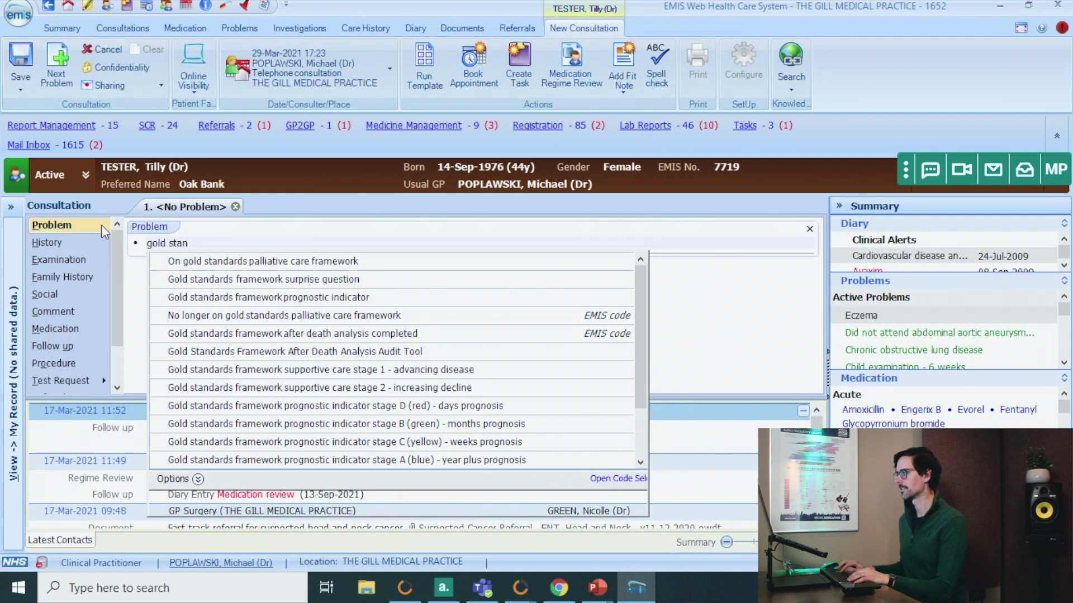
key("Return")
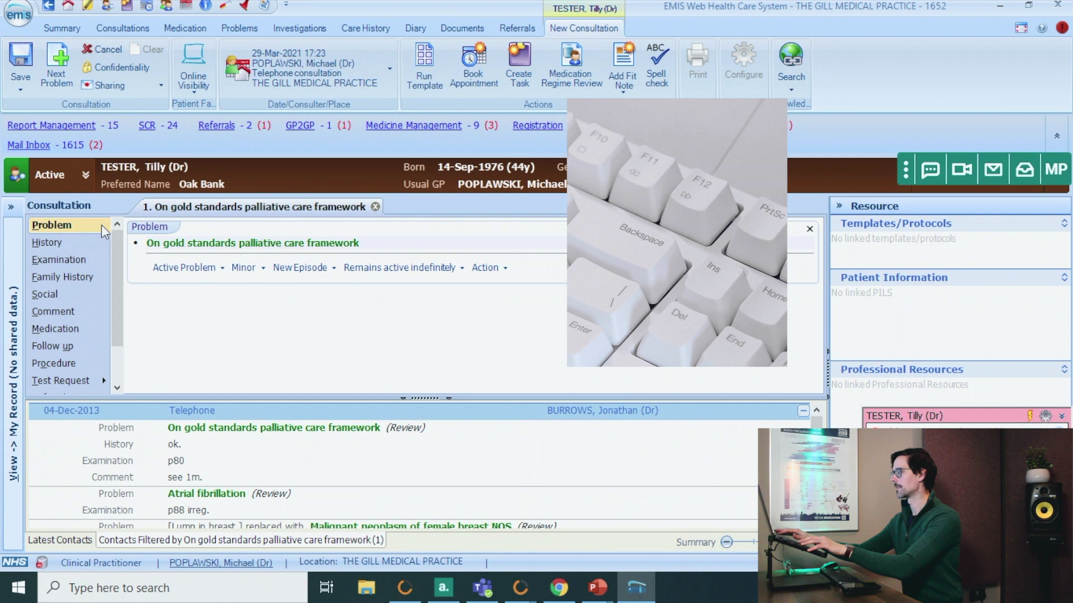
- Assign the palliative protocol to slot F in the Protocol Launcher
key("F12")
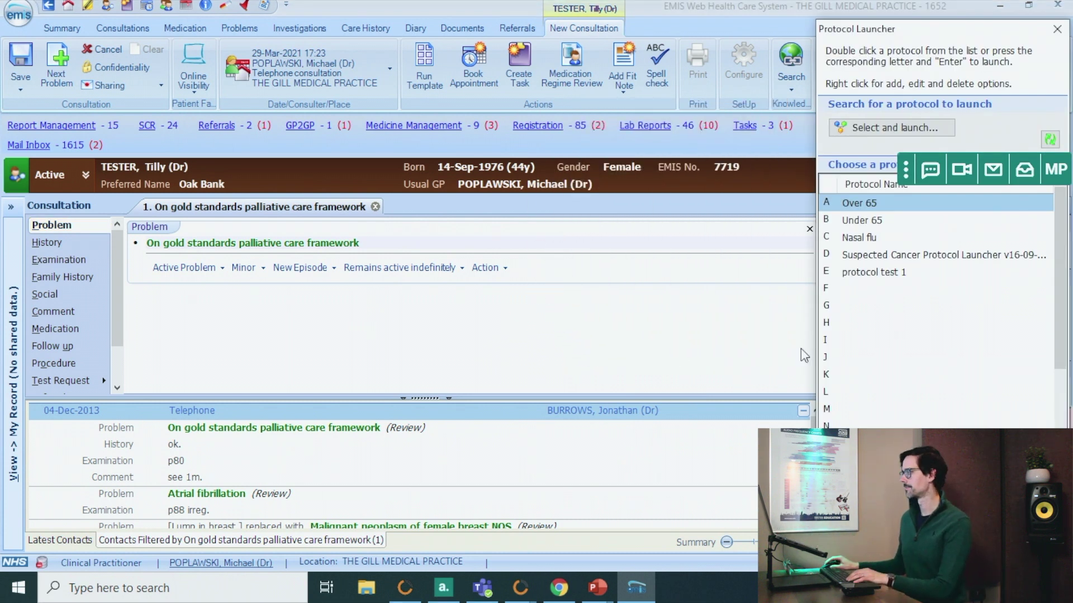
right_click(856, 296)
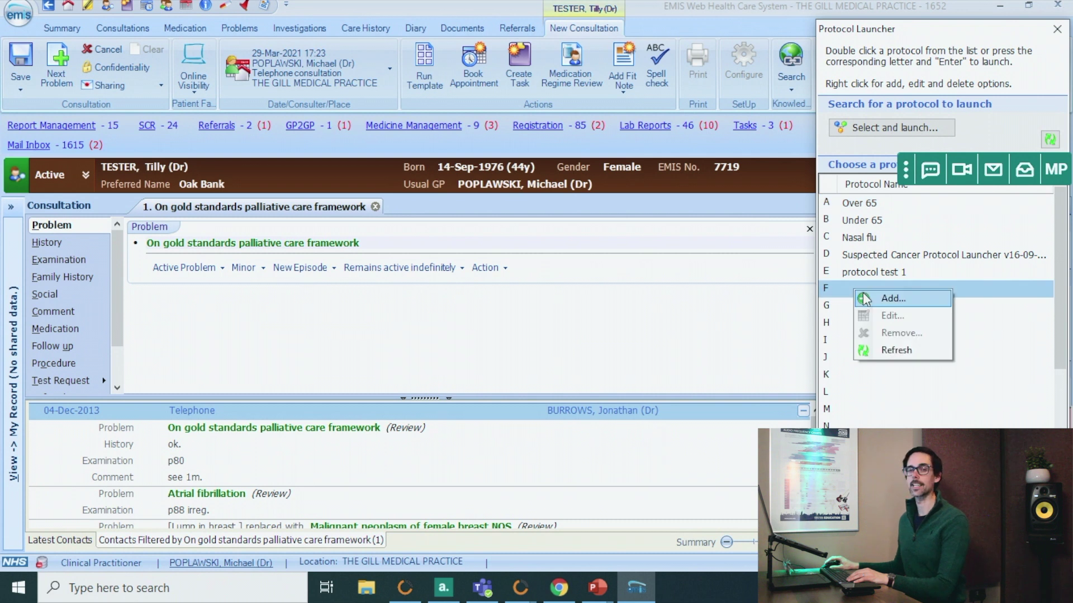
left_click(866, 299)
type("palliative")
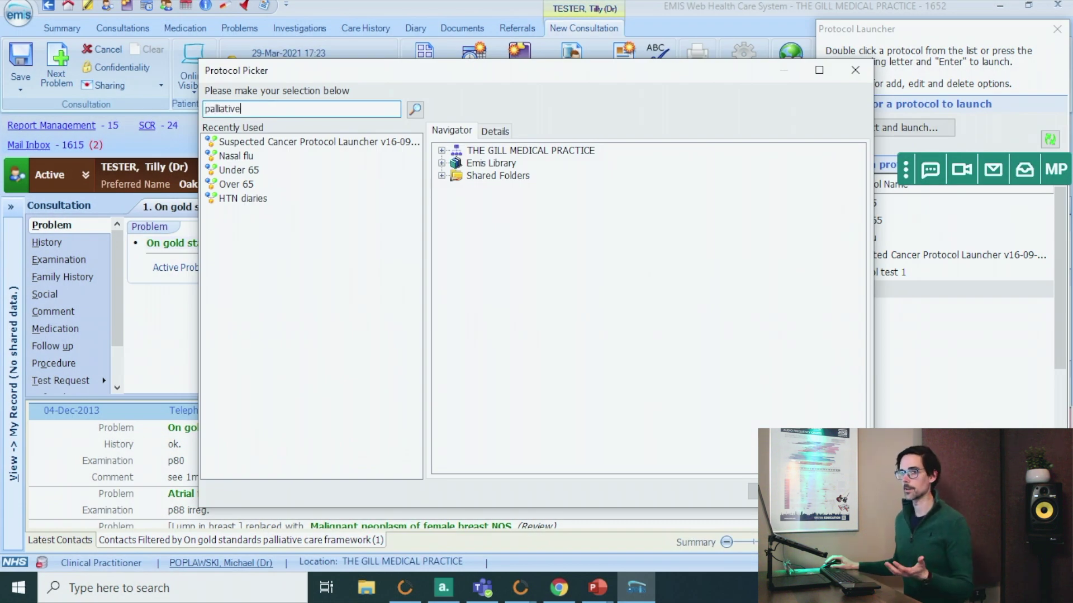
key("Return")
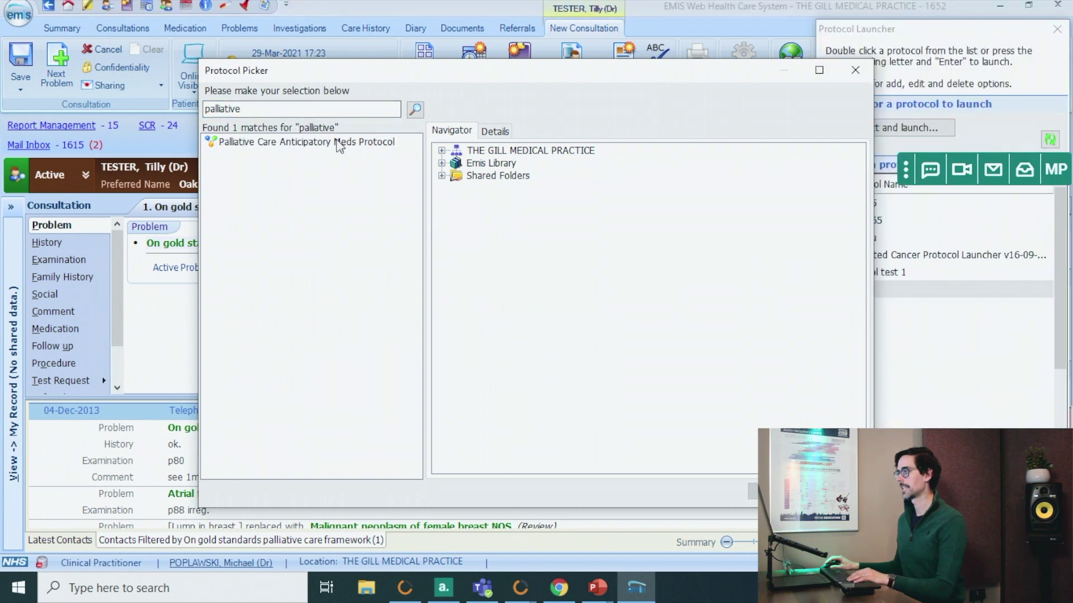
double_click(338, 142)
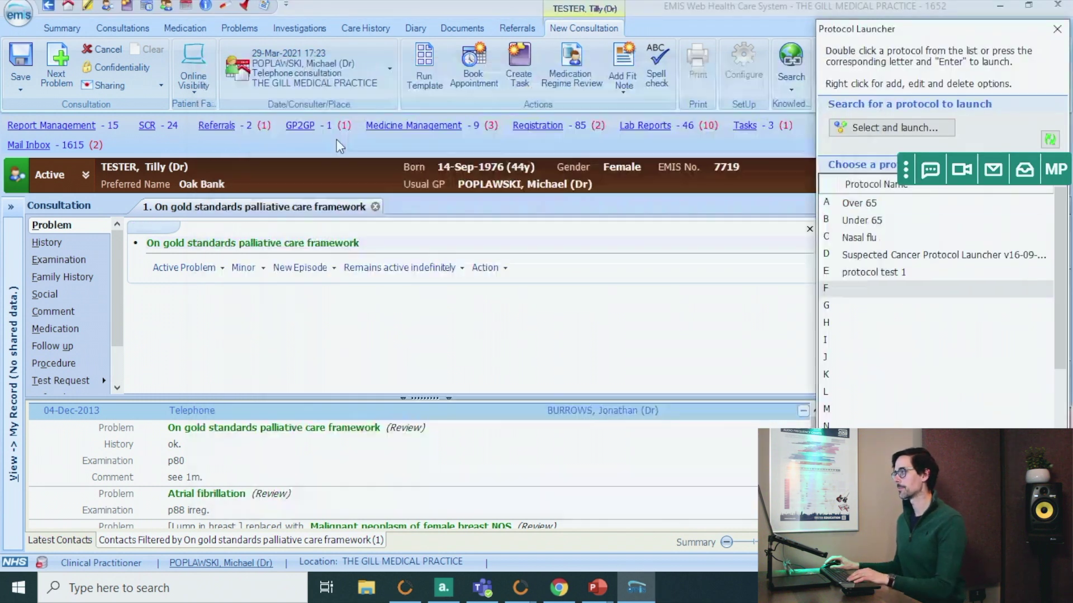
- Run protocol F, review the Prescribers Authorisation Sheet listing four drugs, then close the preview
double_click(873, 289)
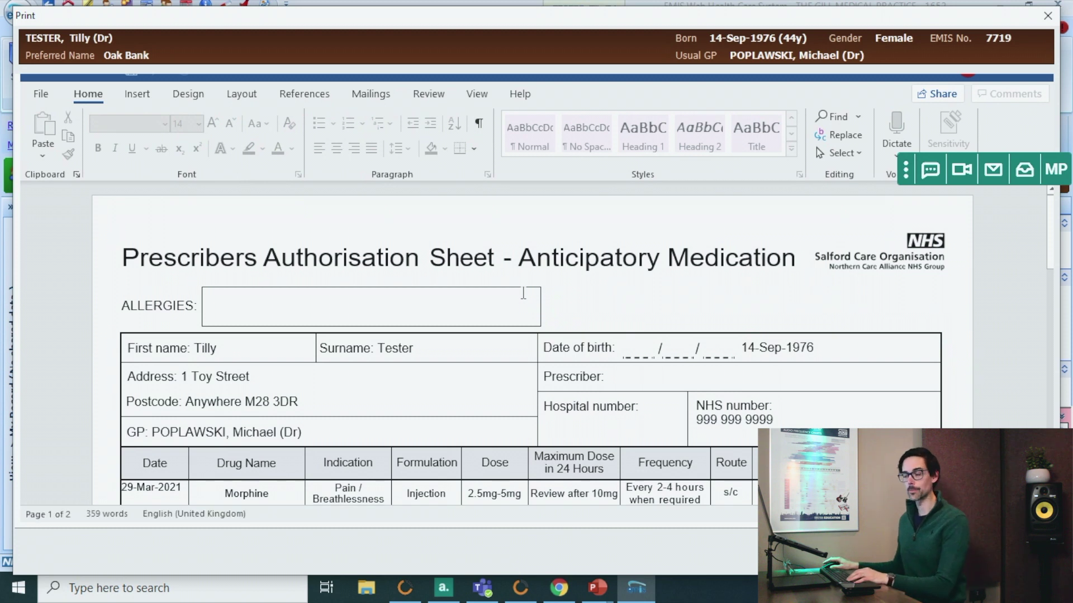
scroll(523, 294, "down", 5)
scroll(523, 293, "up", 1)
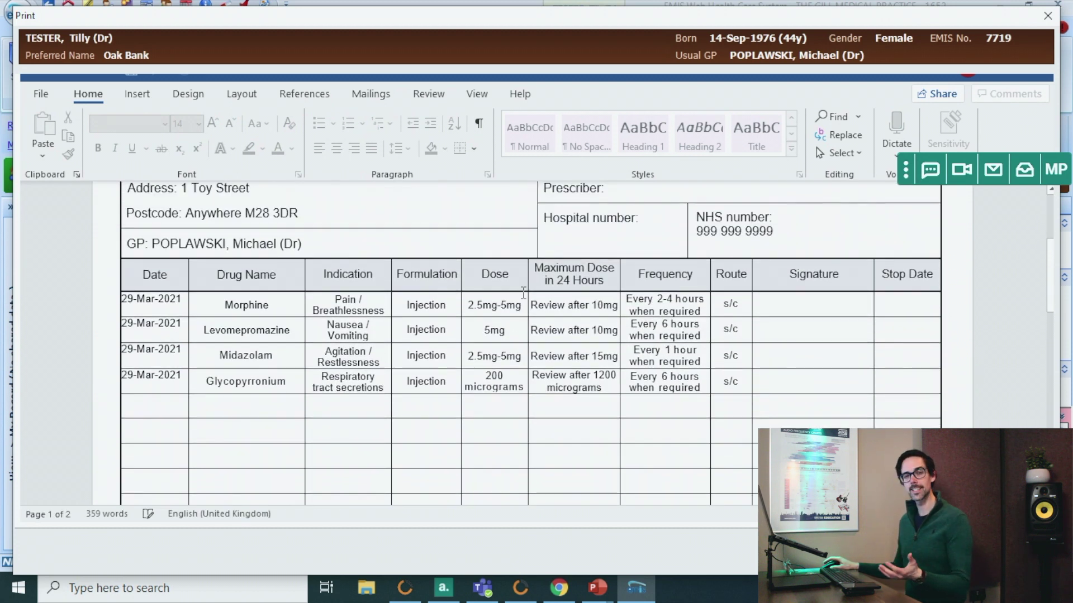
left_click(1045, 17)
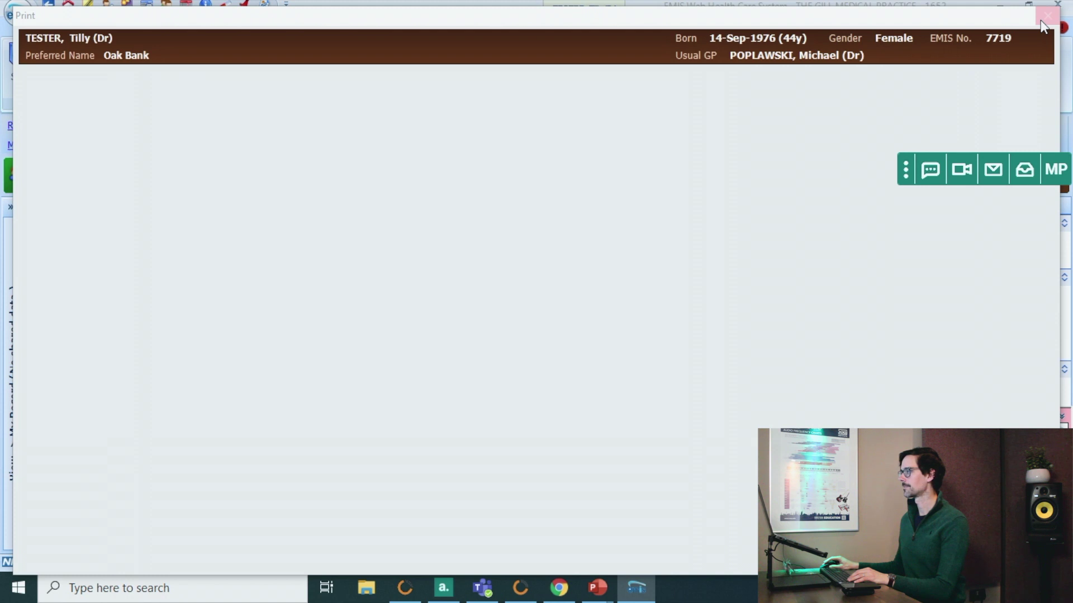
- Issue morphine, levomepromazine, midazolam, glycopyrronium and water for injections, overriding the drug warnings
left_click(718, 543)
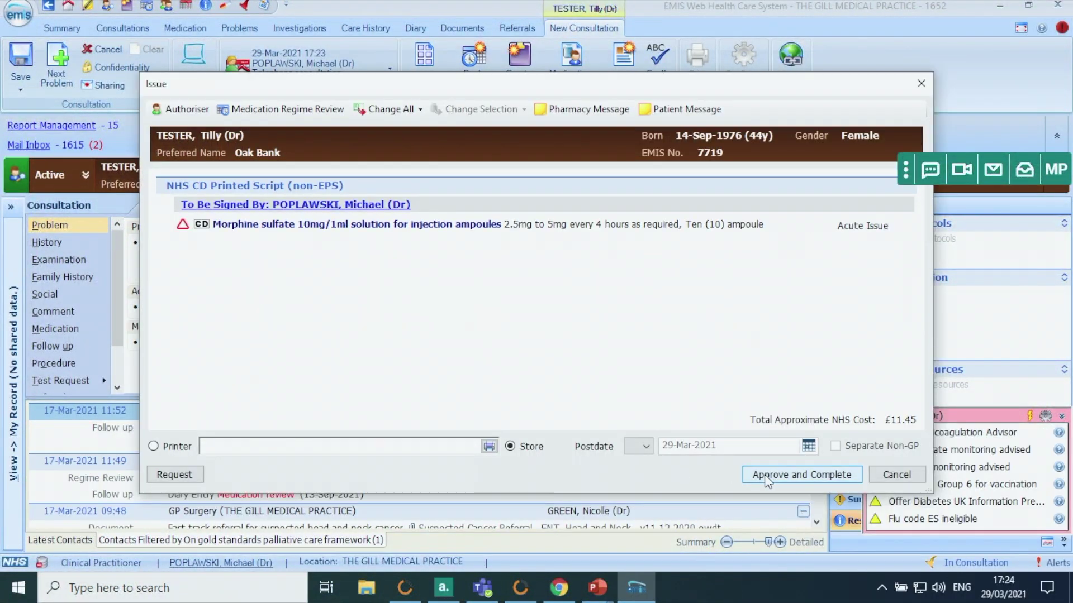
left_click(766, 476)
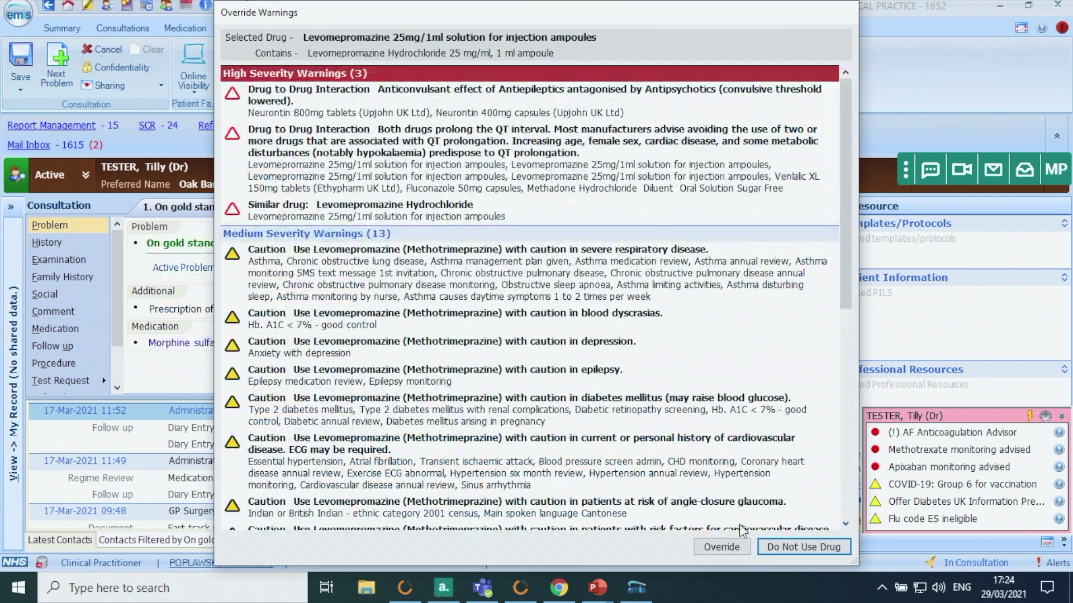
left_click(713, 545)
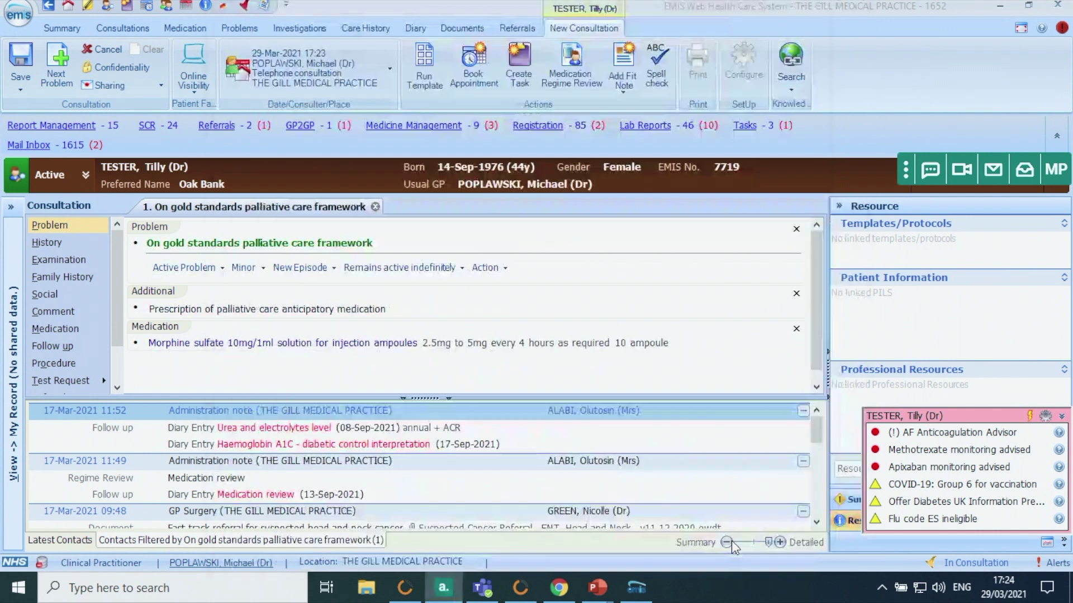
left_click(777, 483)
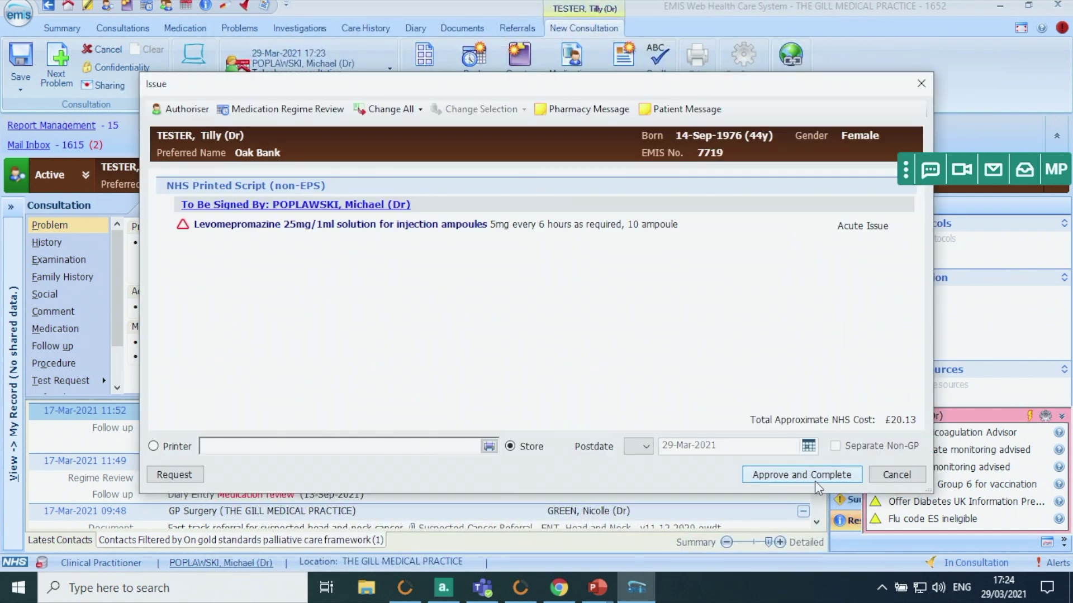
left_click(712, 545)
left_click(771, 476)
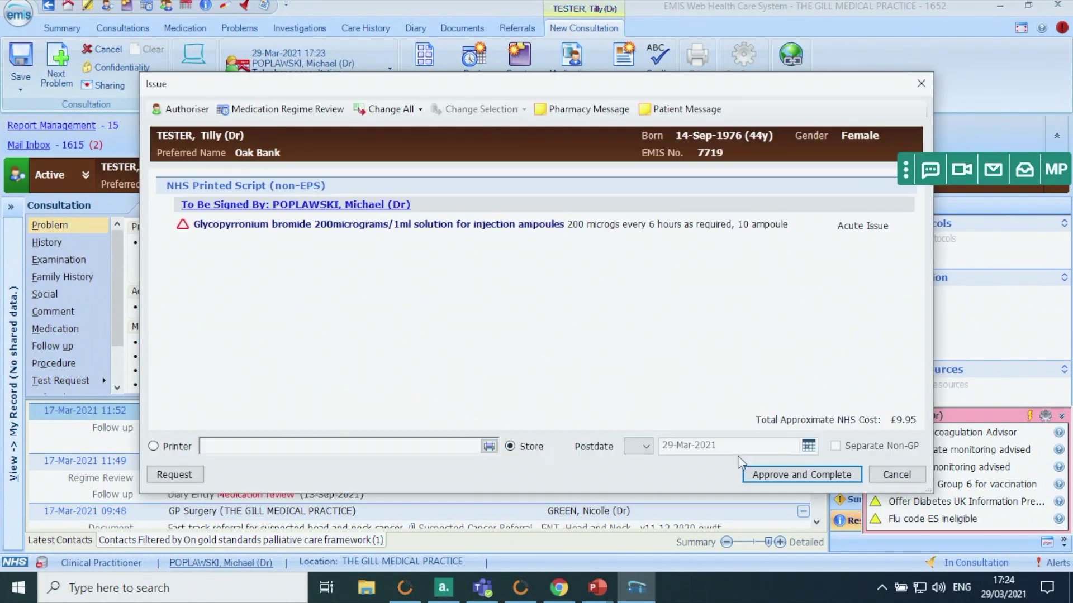
left_click(782, 474)
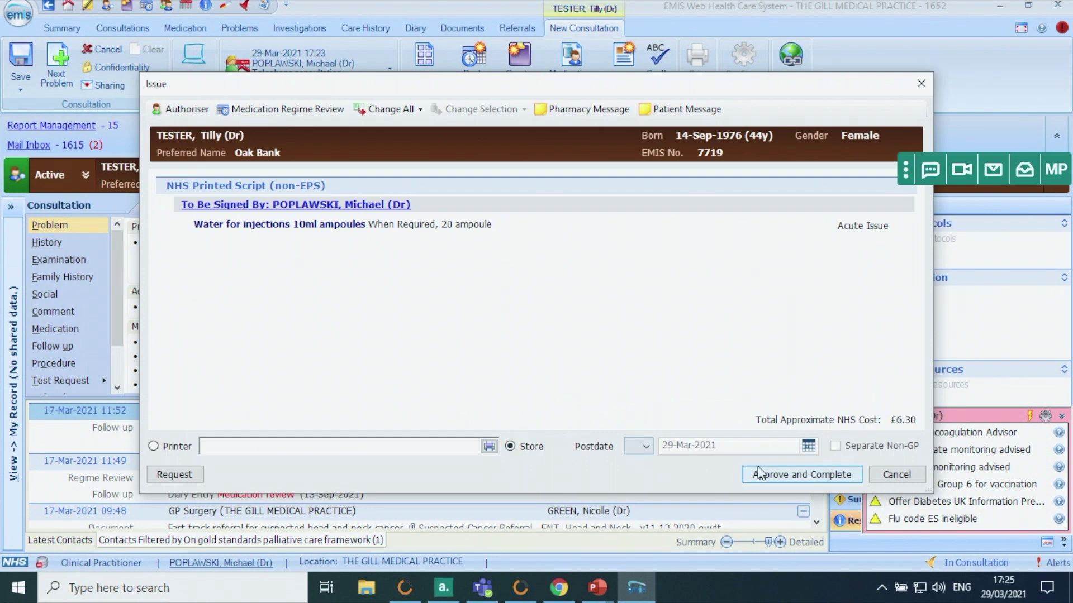
left_click(805, 475)
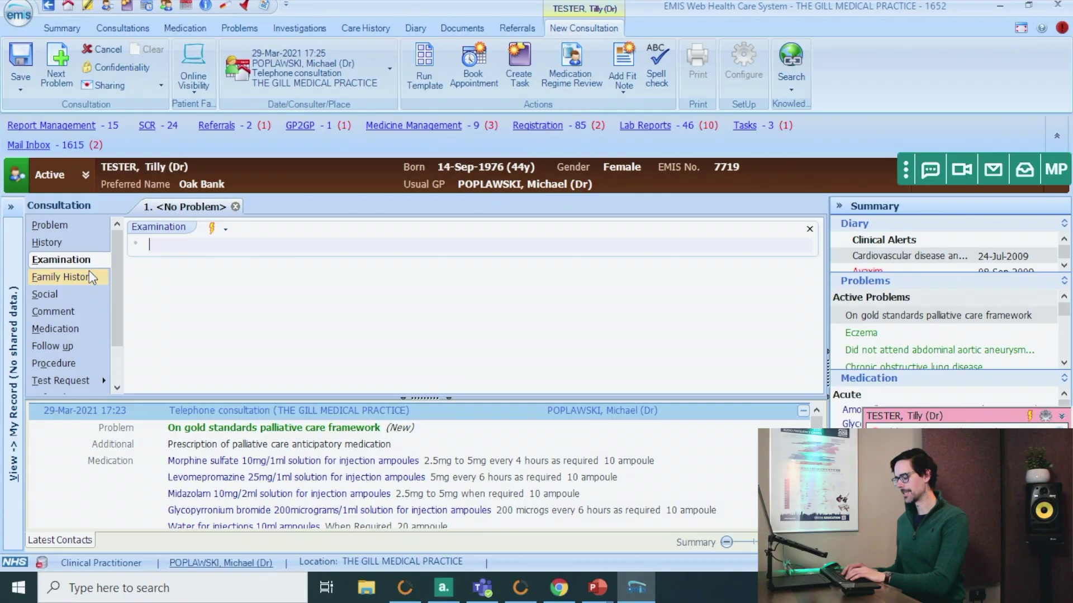
- Record body weight as 9st4 (58.968 kg) in the examination
type("weight")
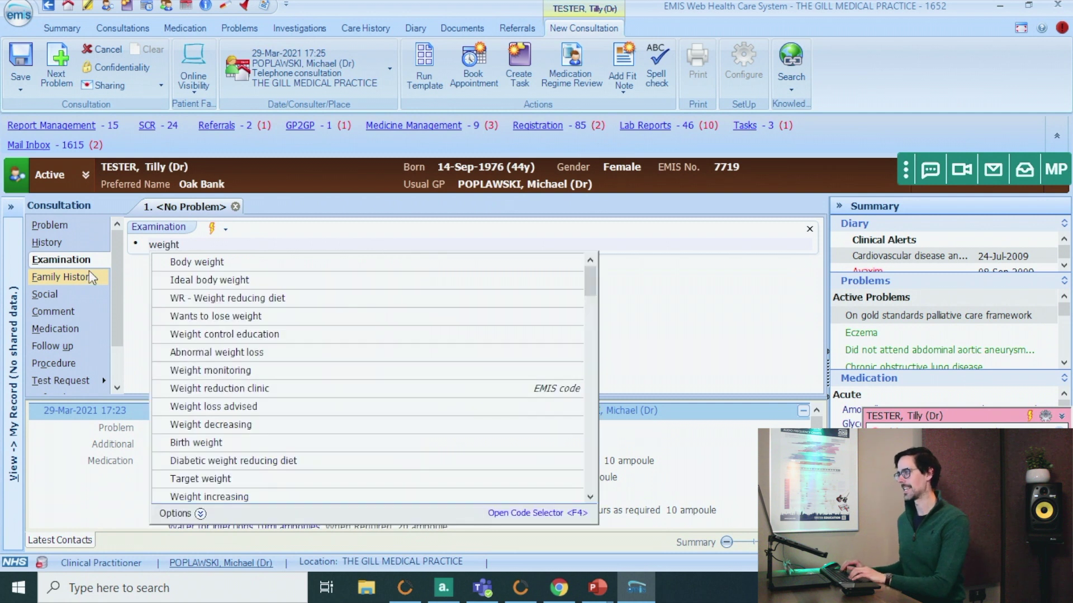
key("Return")
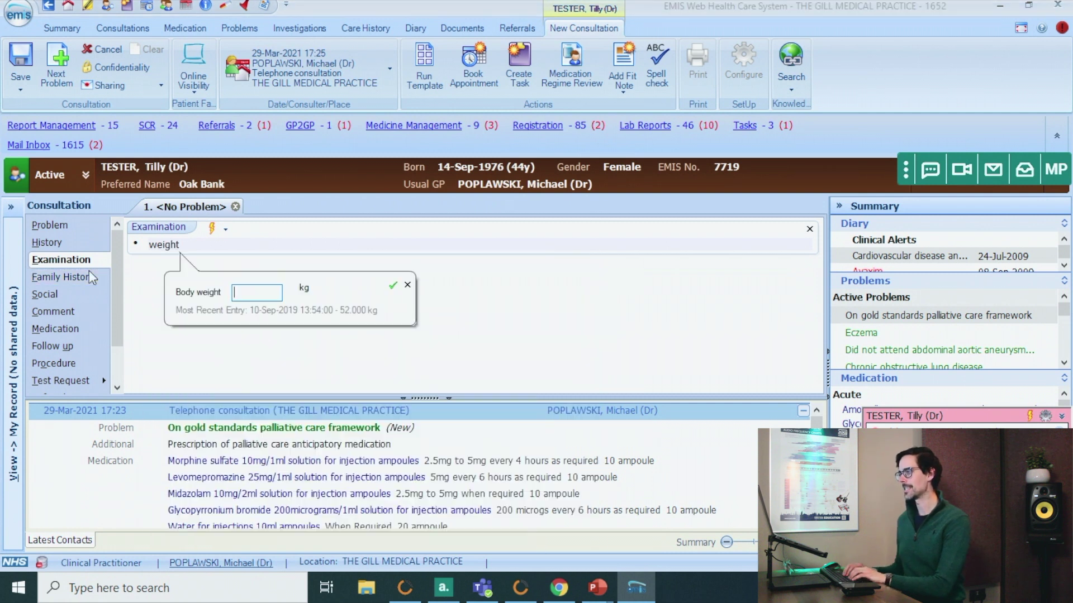
type("9st4")
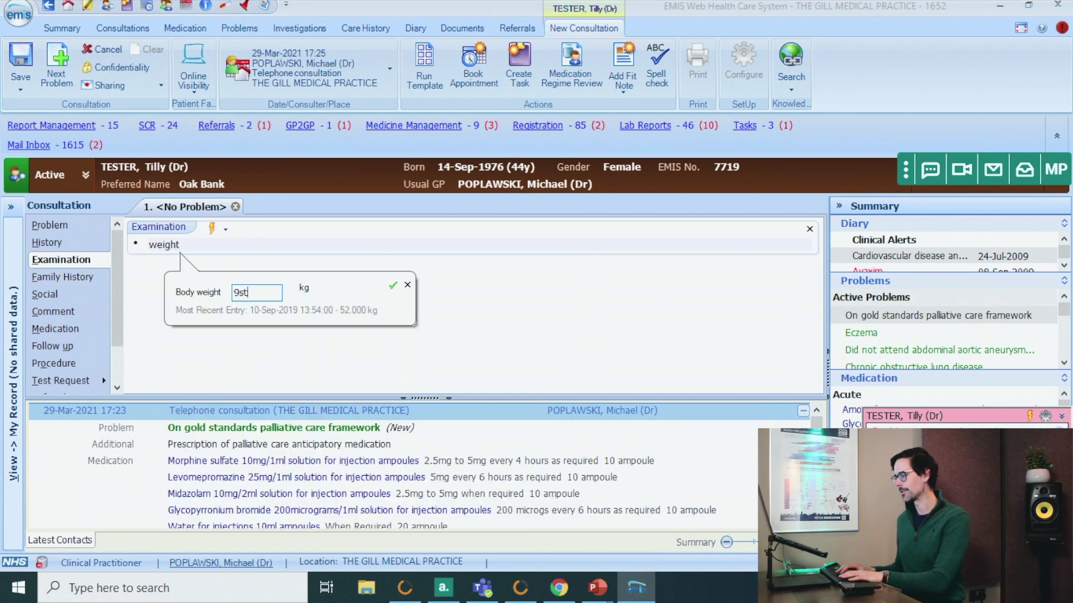
key("Escape")
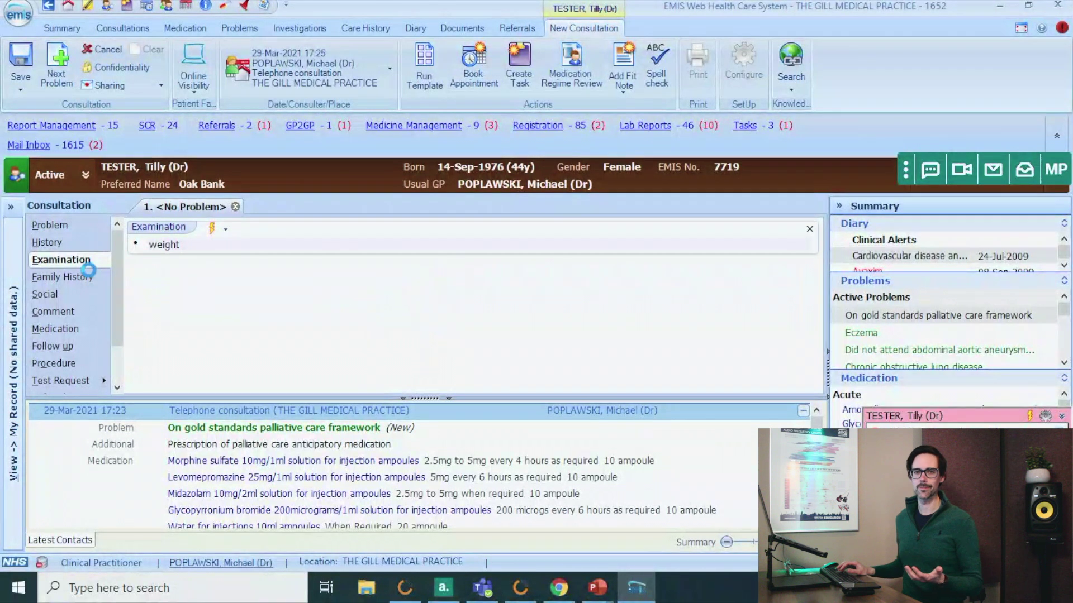
key("Escape")
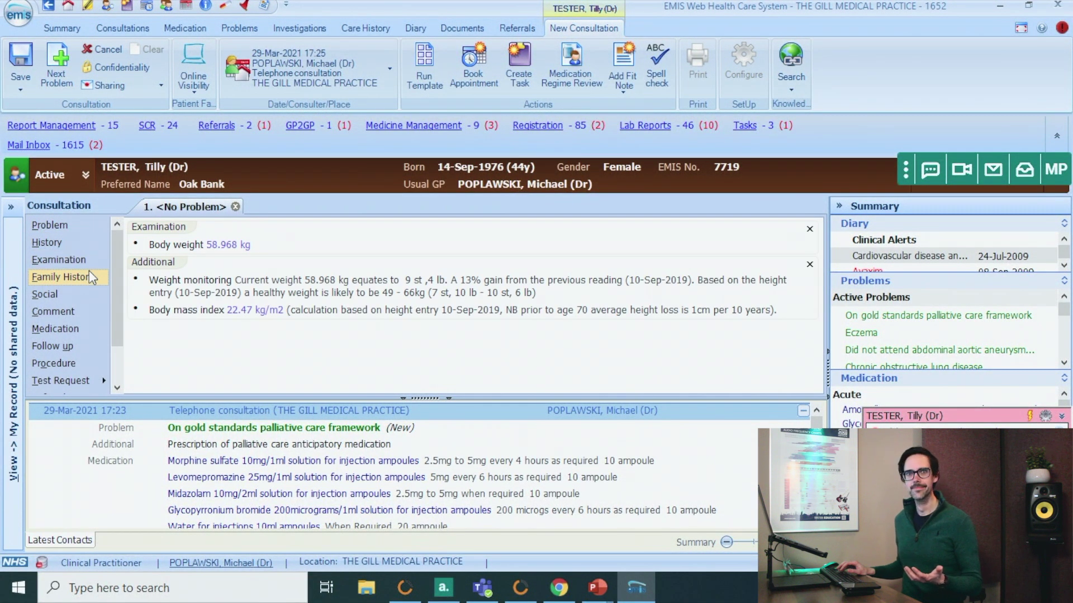
- Add a standing height line of 5ft6 (167.640 cm) below the body weight
left_click(275, 246)
type("height")
key("Return")
type("5ft")
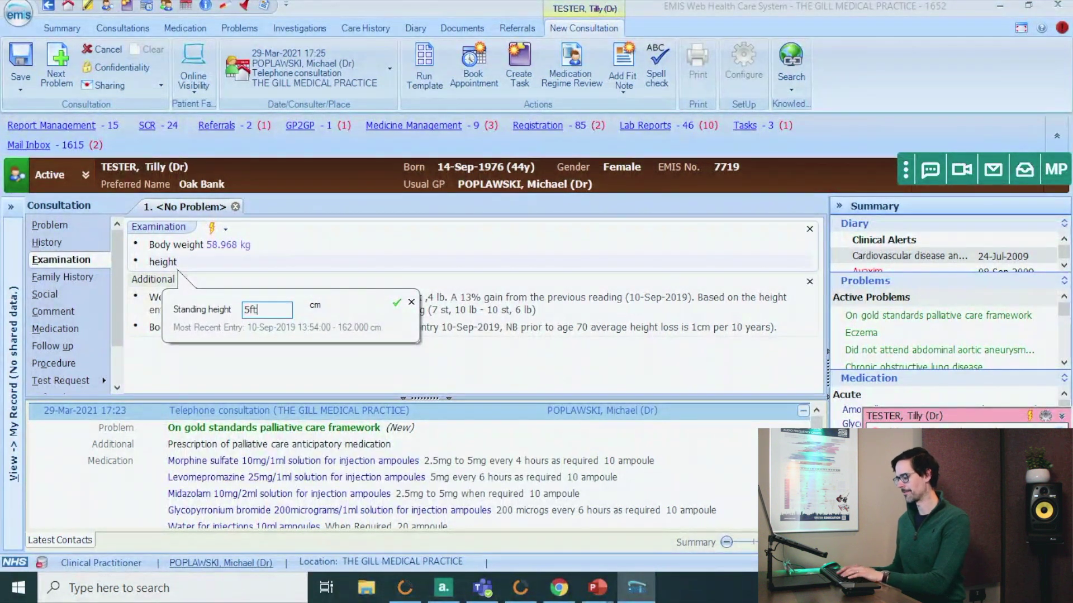
type("6")
key("Return")
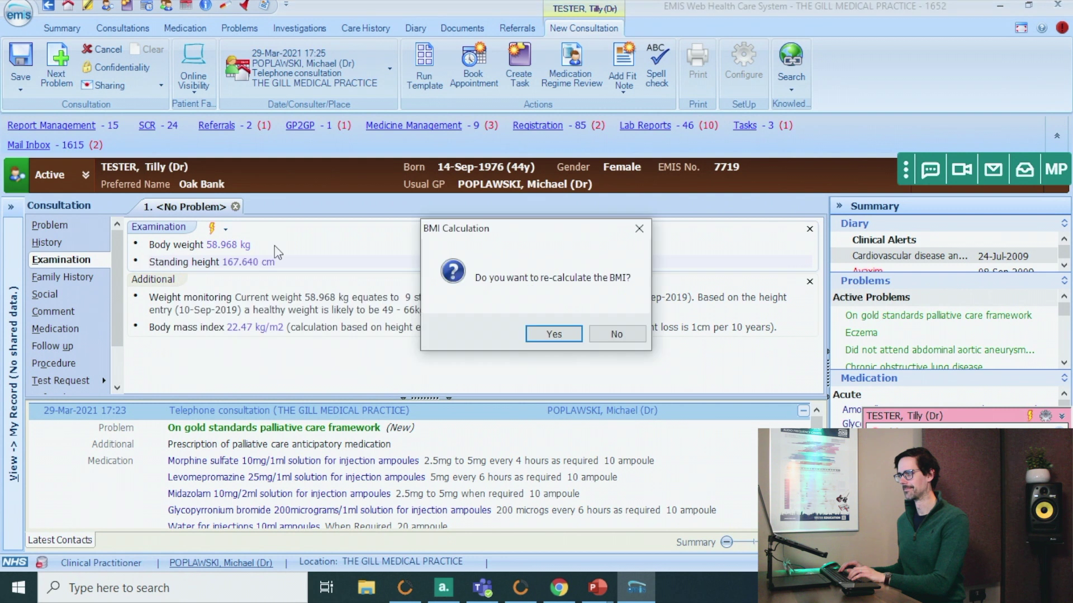